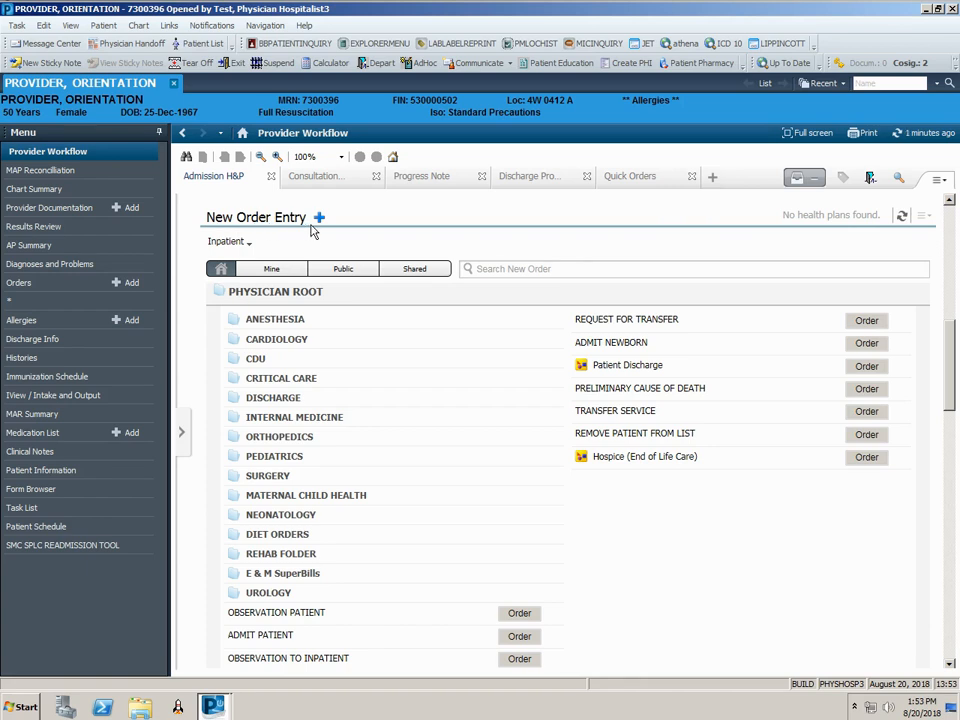
Search new orders for "cbc" and add the CBC order with the sentence STAT, T;N.
click(484, 272)
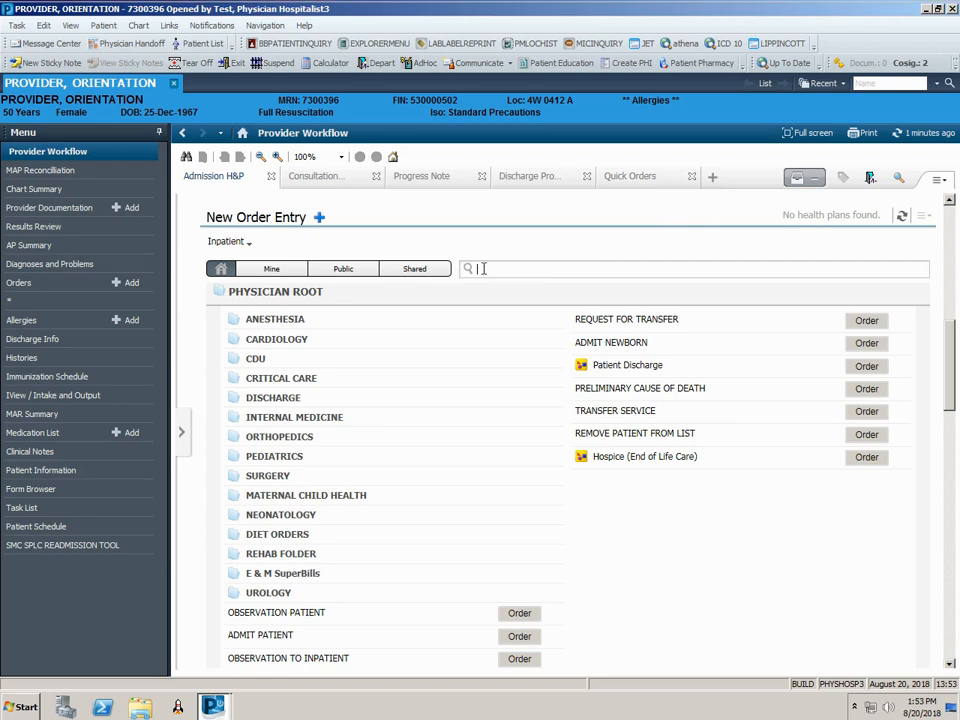
text(cbc)
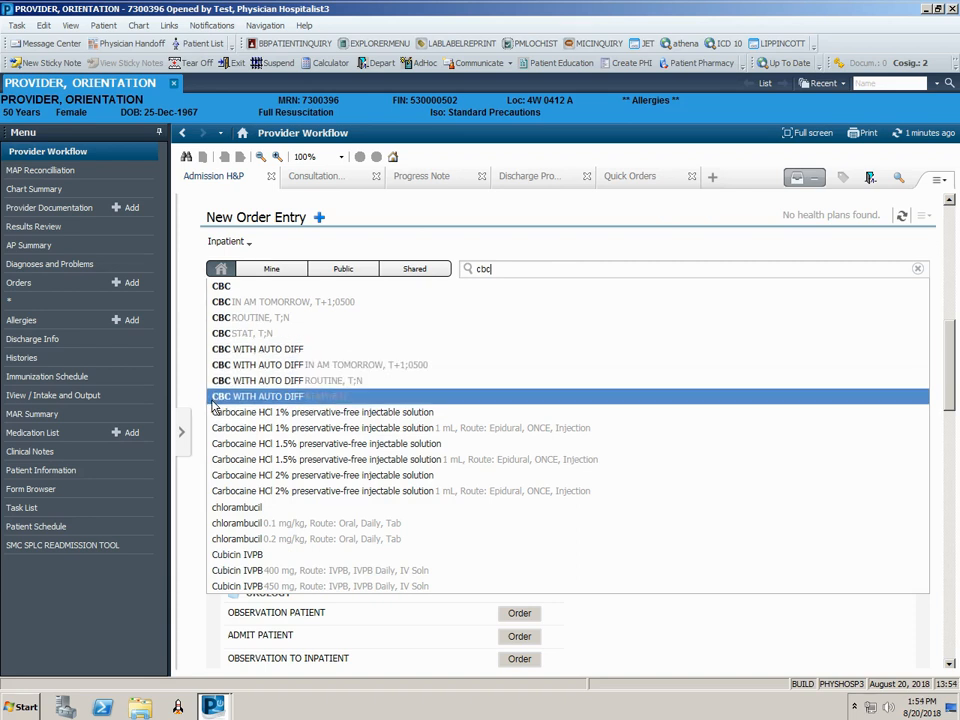
click(224, 336)
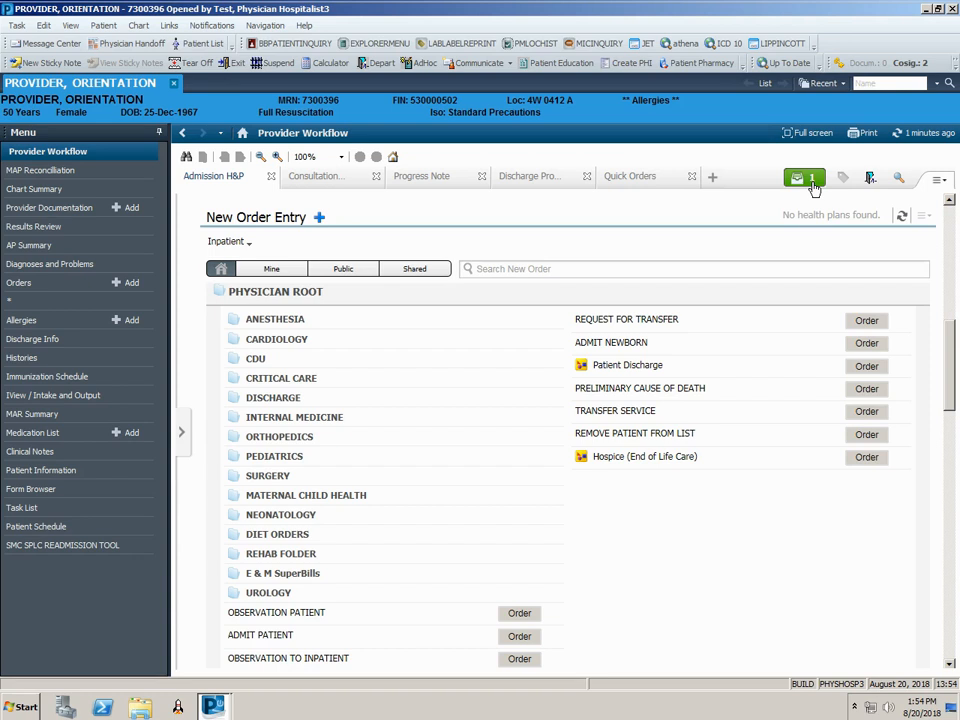
Open the pending CBC order for modification, expand its full order details, and sign it.
click(814, 180)
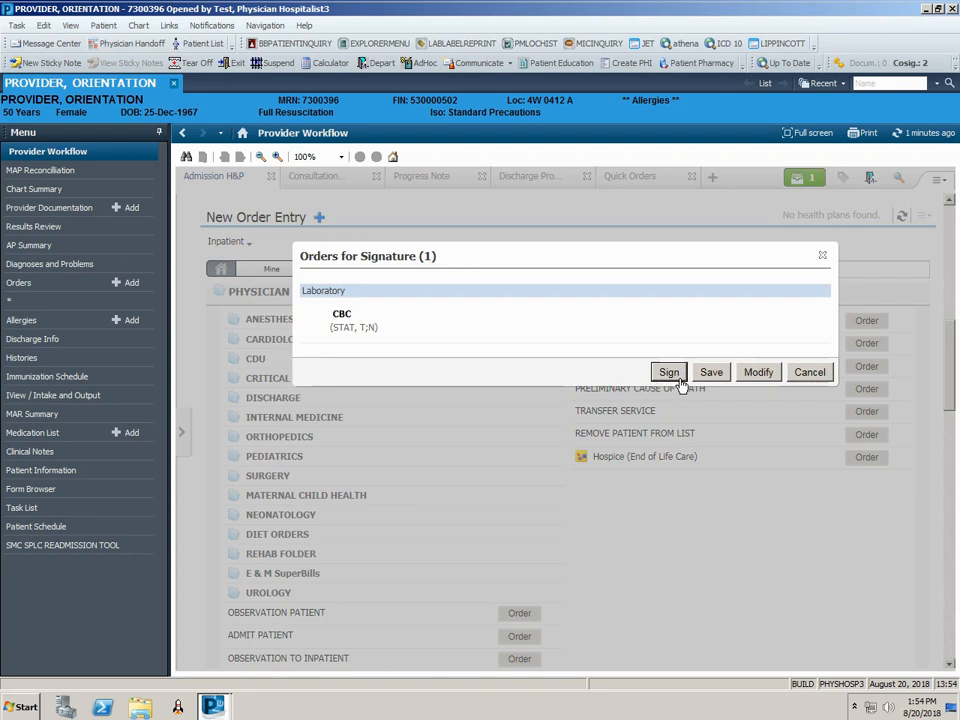
click(759, 372)
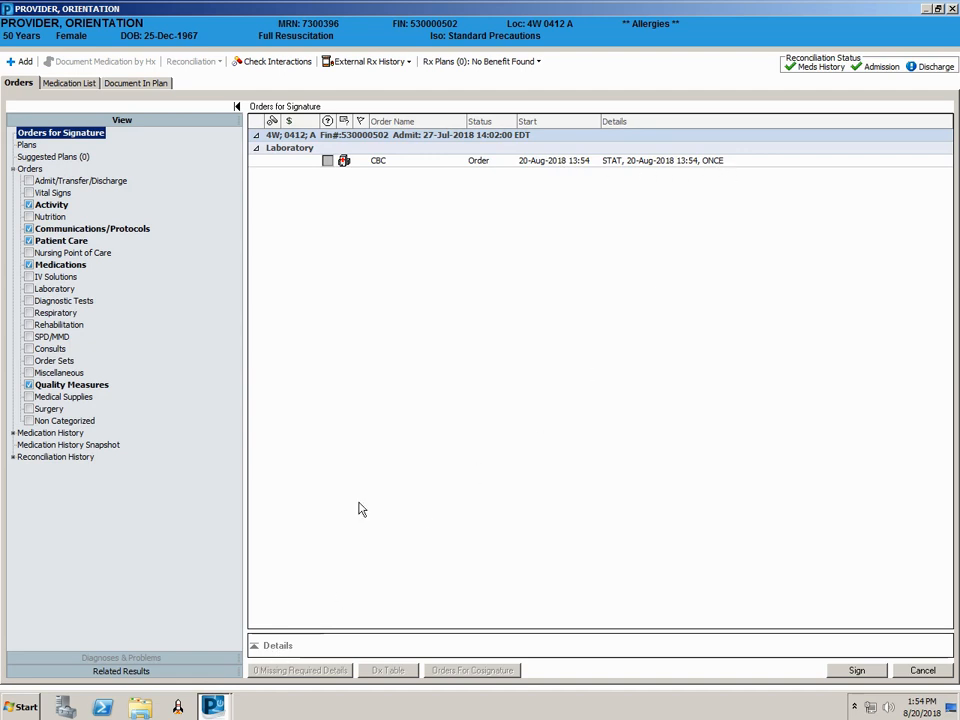
click(620, 161)
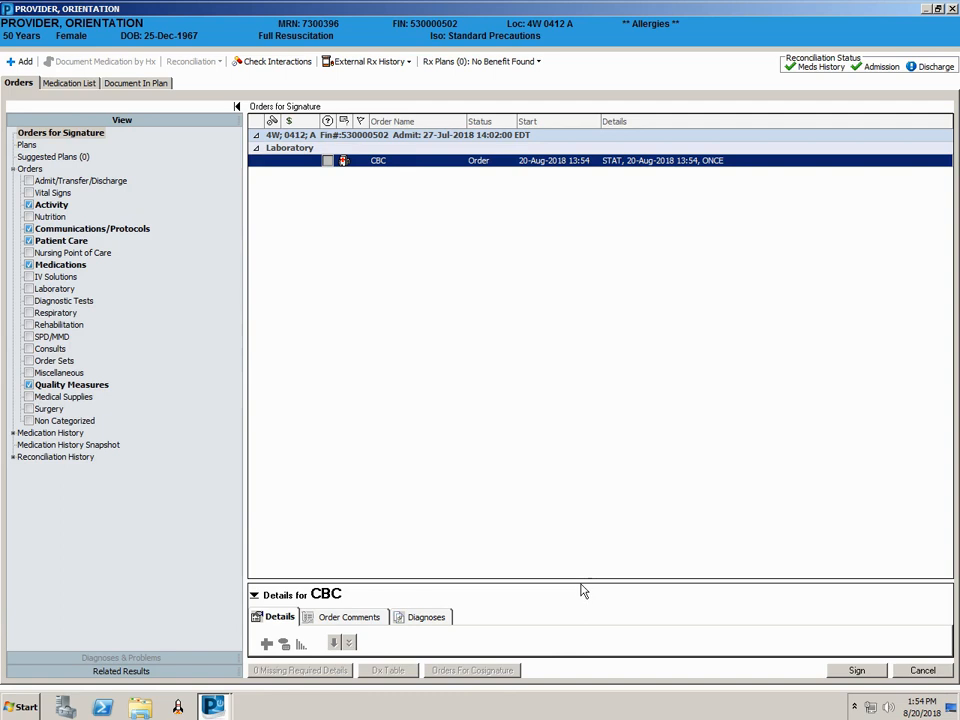
drag(582, 580, 582, 398)
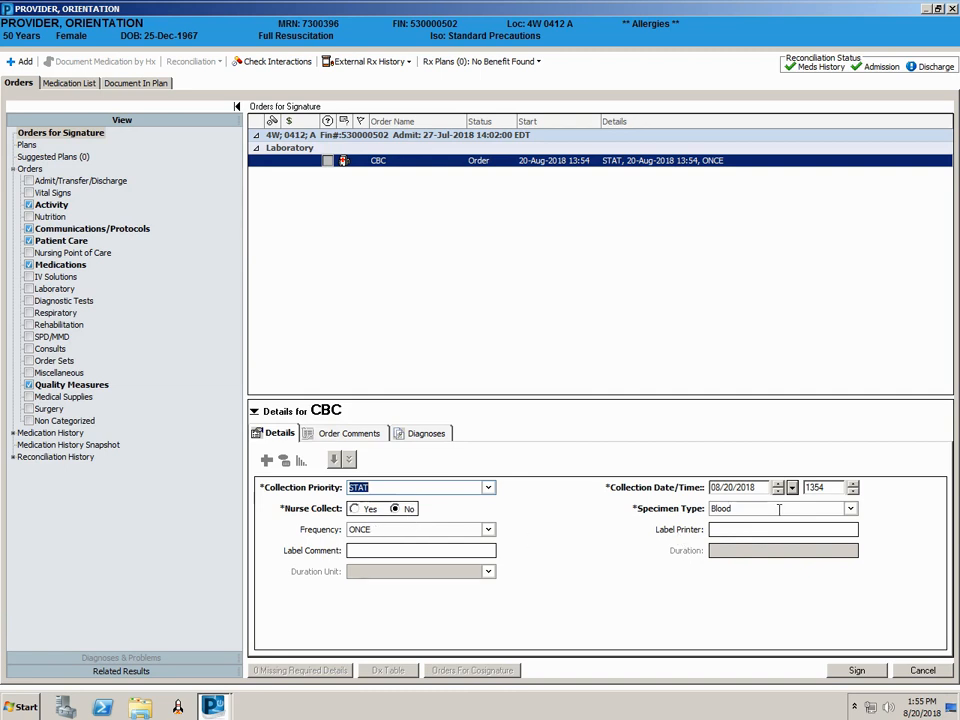
click(857, 670)
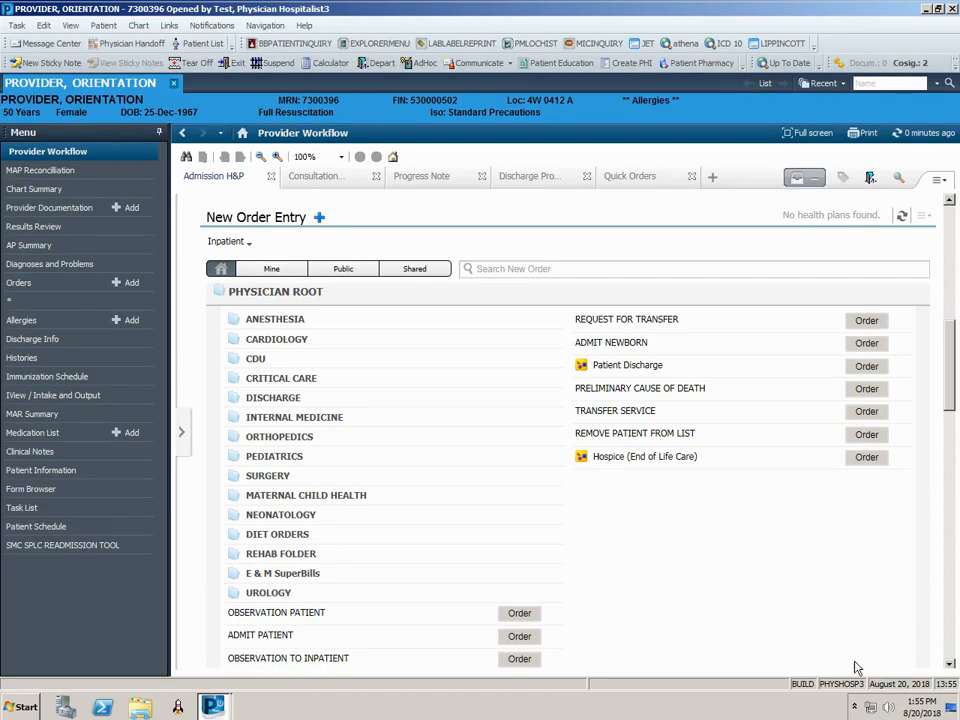
Search new orders for "metopro" and add Metoprolol Tartrate 25 mg, Route: Oral, Bid, Tab.
click(478, 269)
text(met)
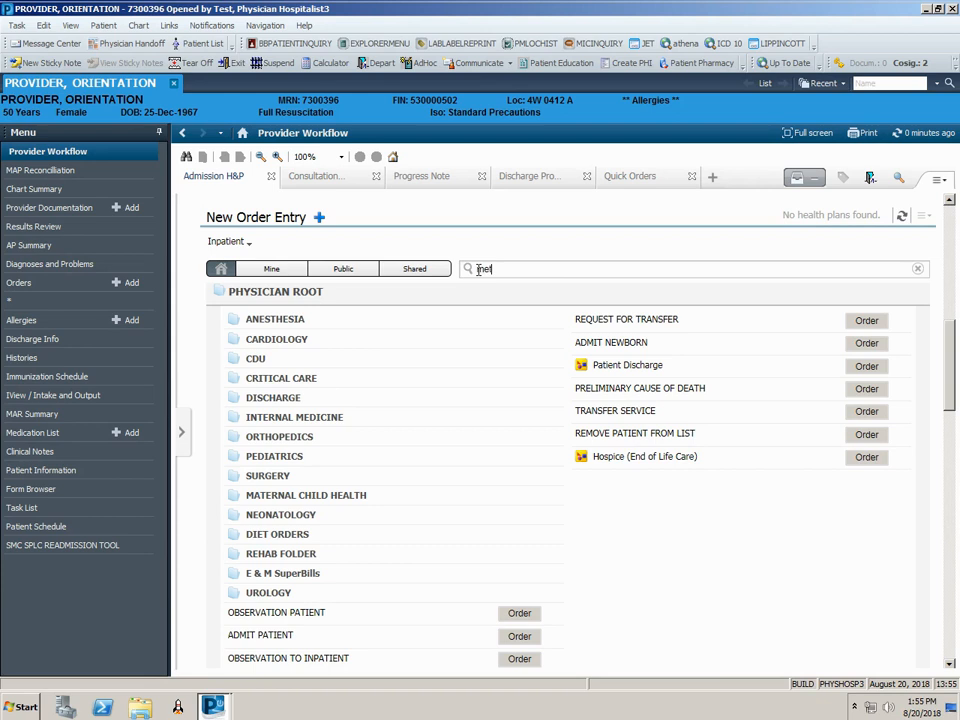
text(opro)
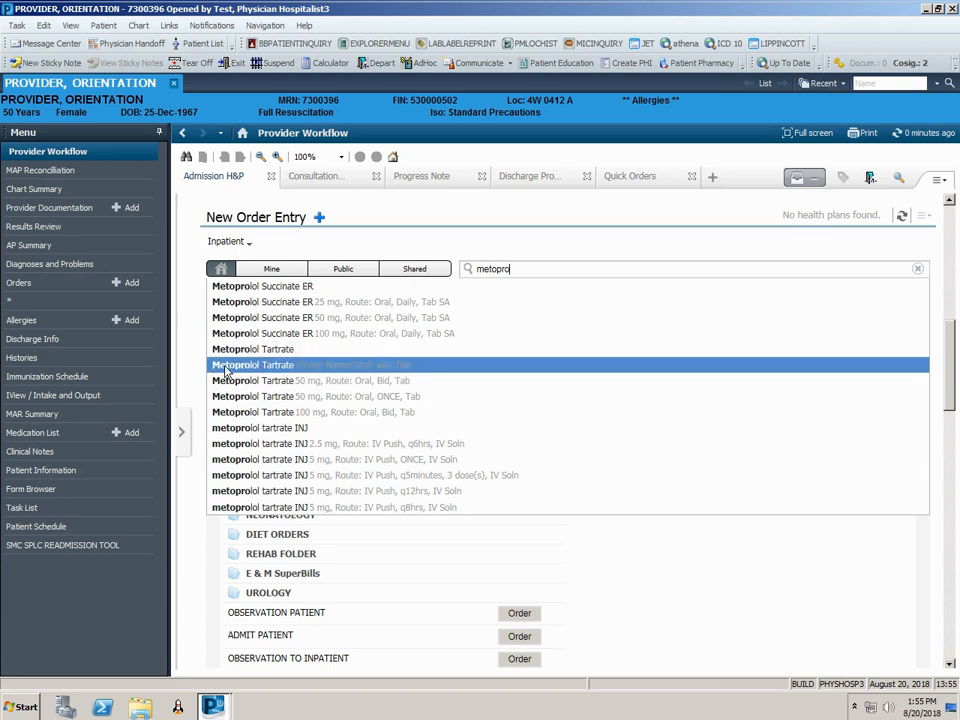
click(305, 368)
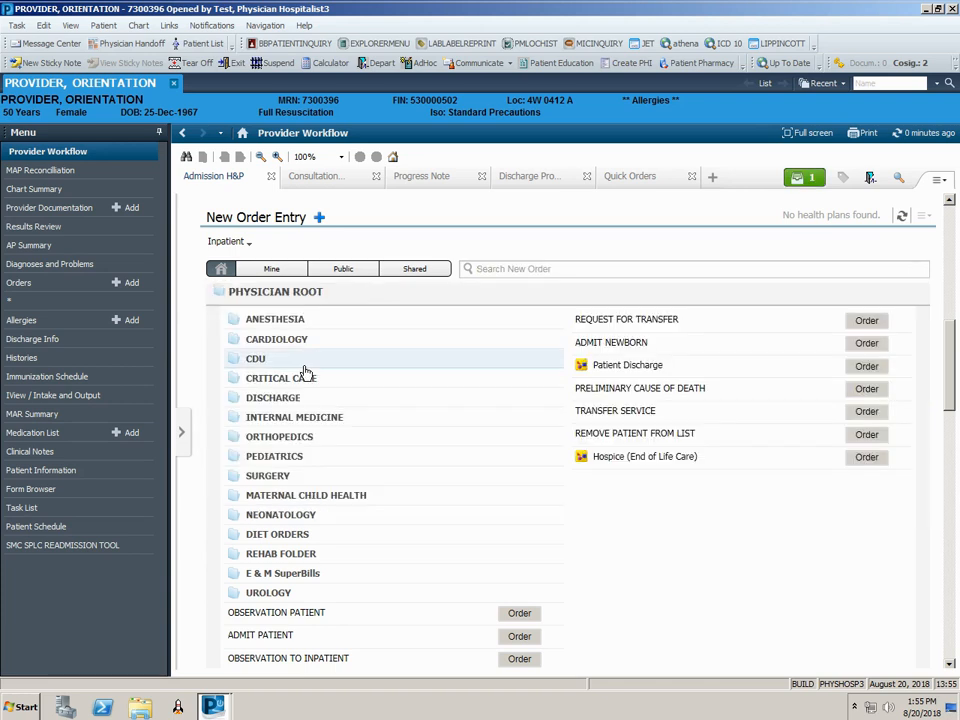
Open the pending metoprolol order for modification and set its dose to 12.5 mg.
click(810, 180)
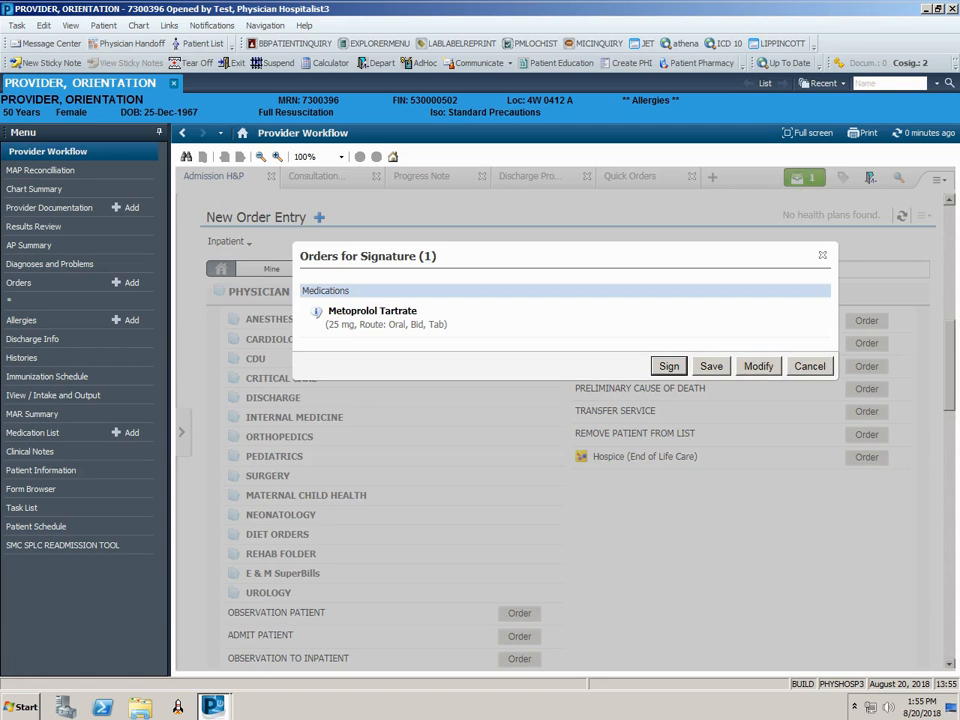
click(757, 366)
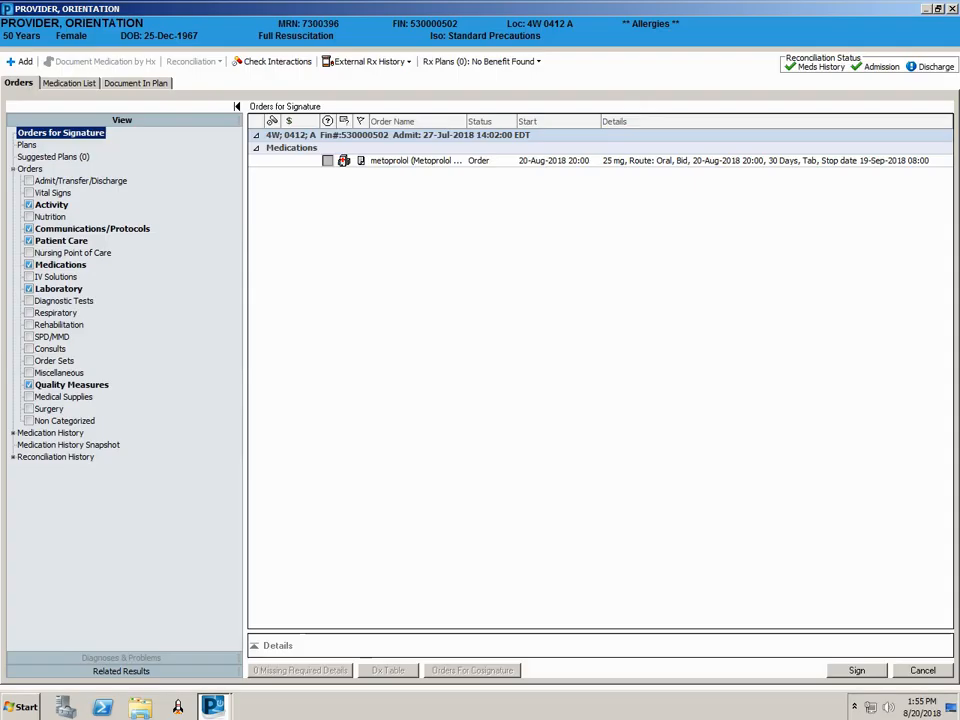
click(621, 162)
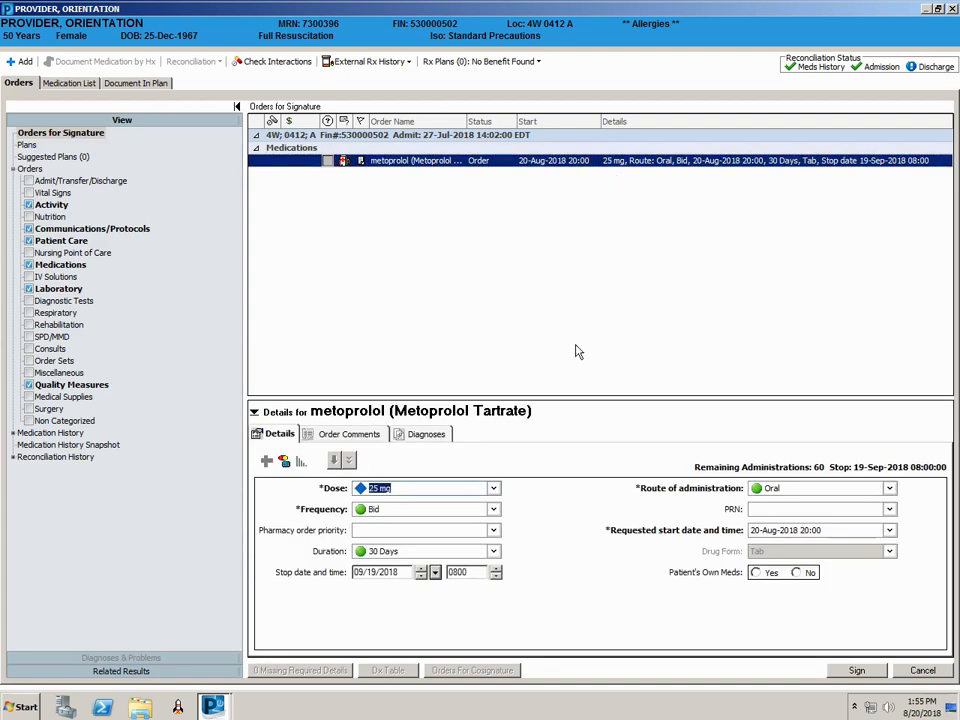
click(493, 489)
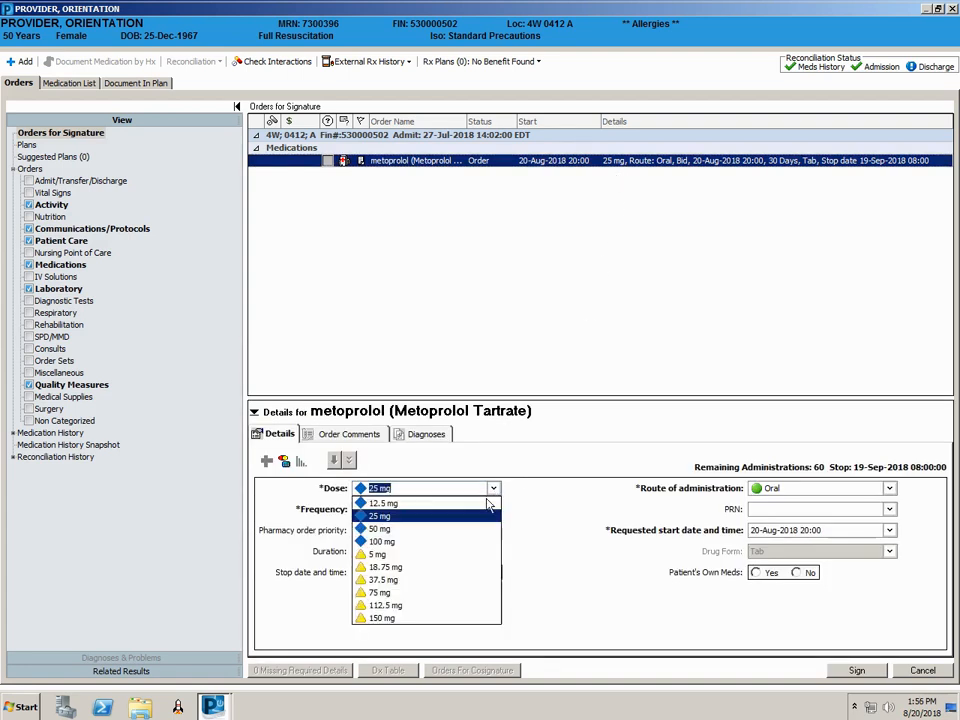
key(Up)
key(Return)
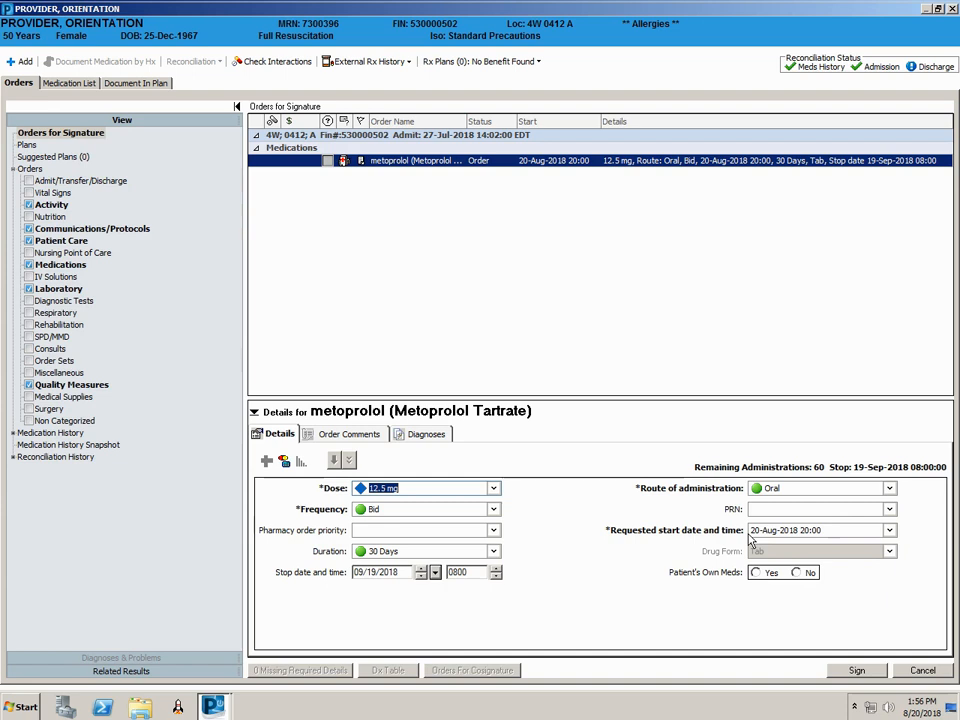
Set the metoprolol order's requested start to 08/21/2018 at 0800 and begin its order comment with "Hold".
click(889, 531)
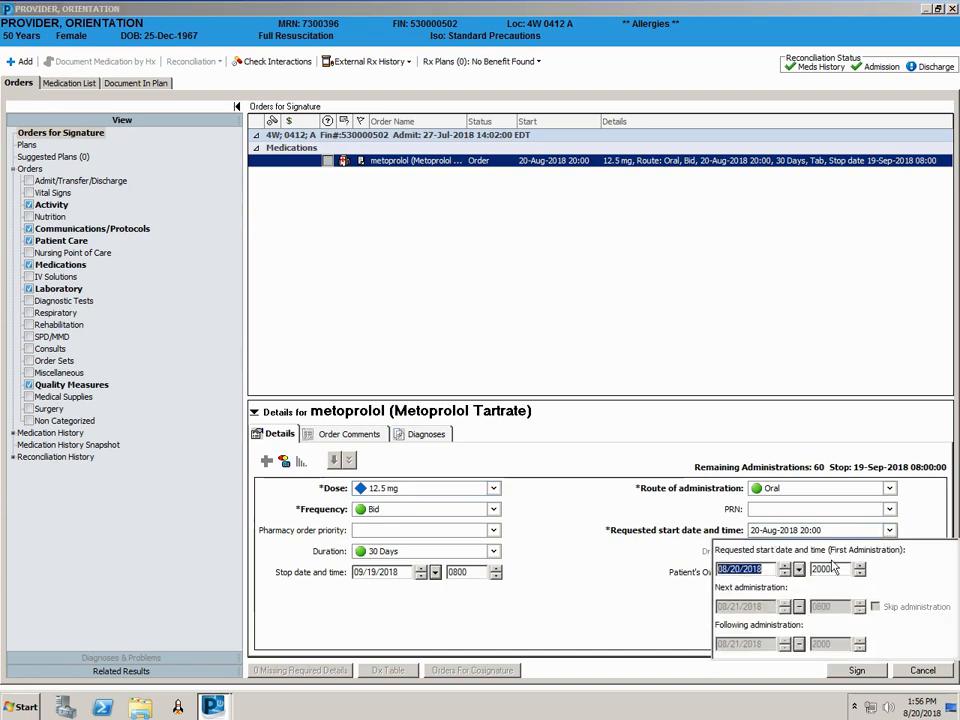
click(786, 565)
drag(837, 569, 803, 567)
text(08)
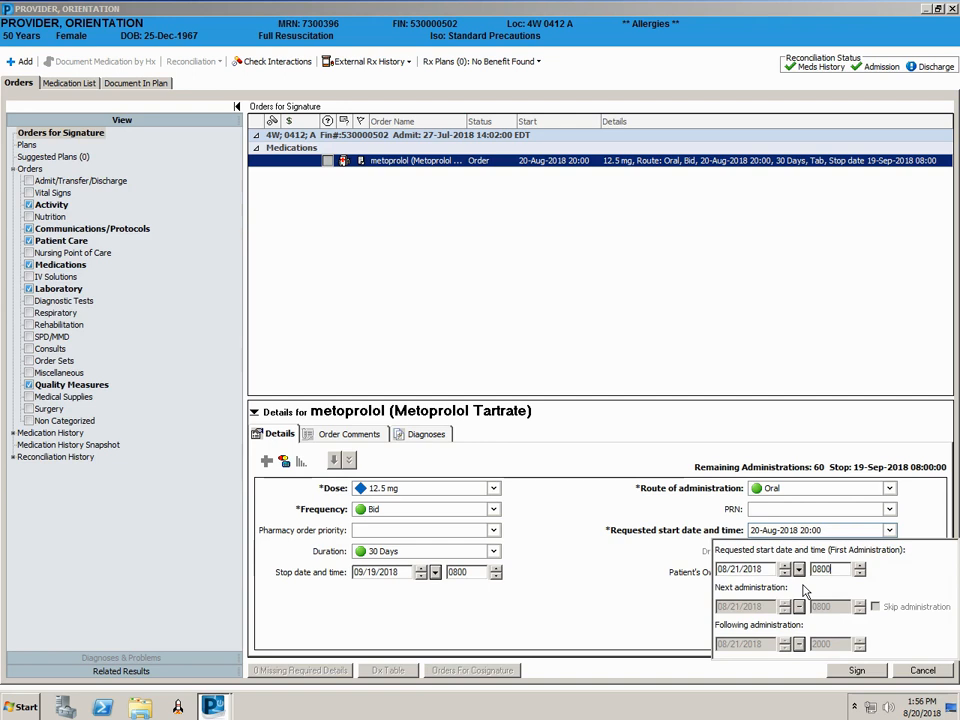
click(634, 561)
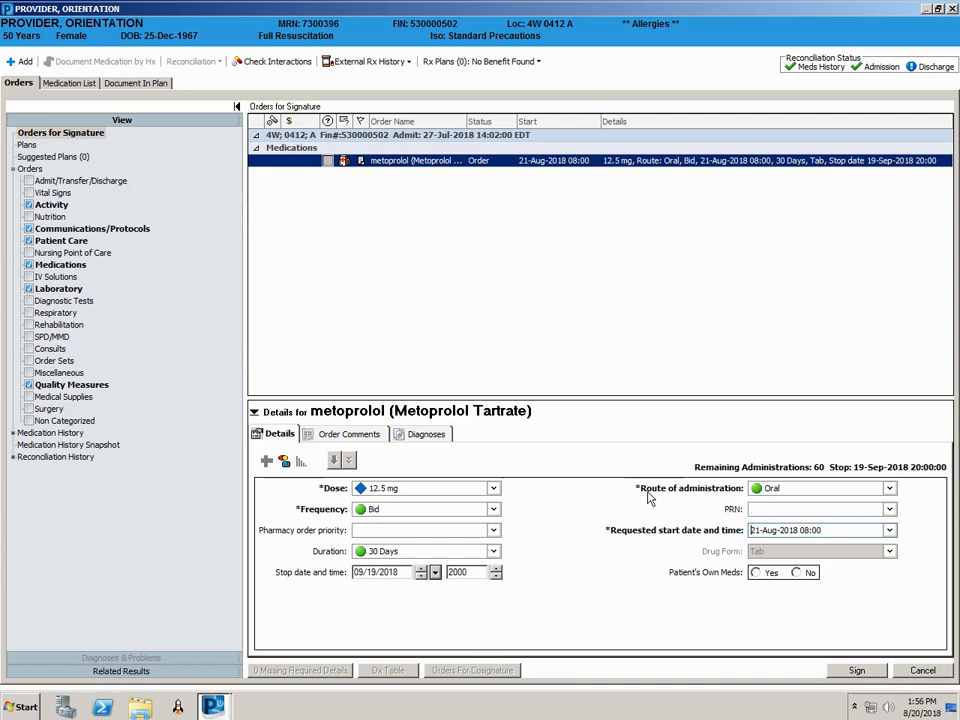
click(368, 440)
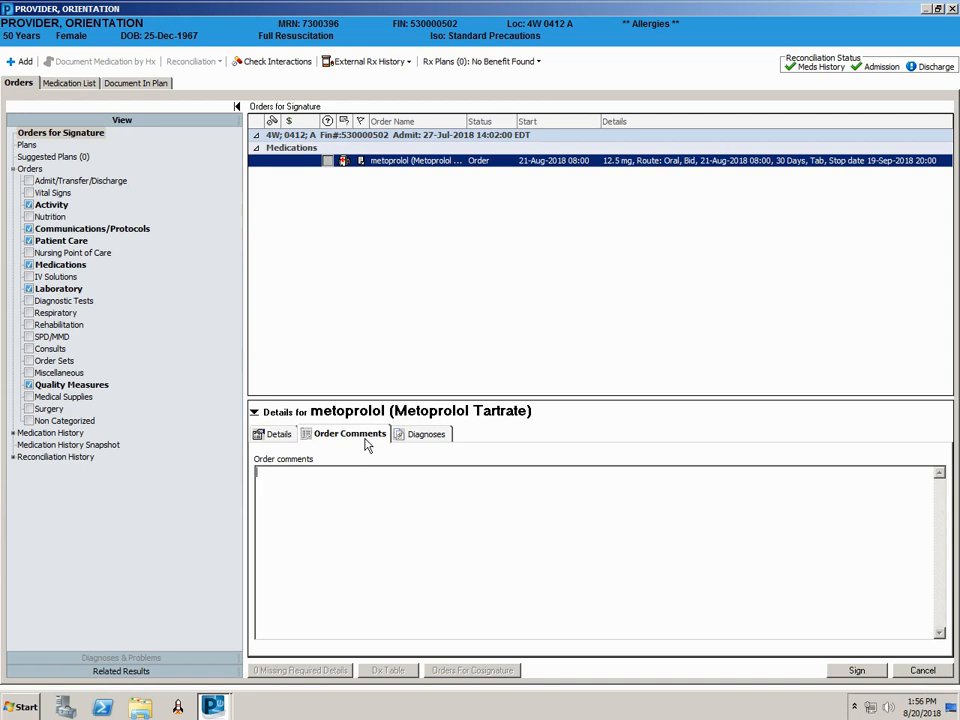
text(Hold)
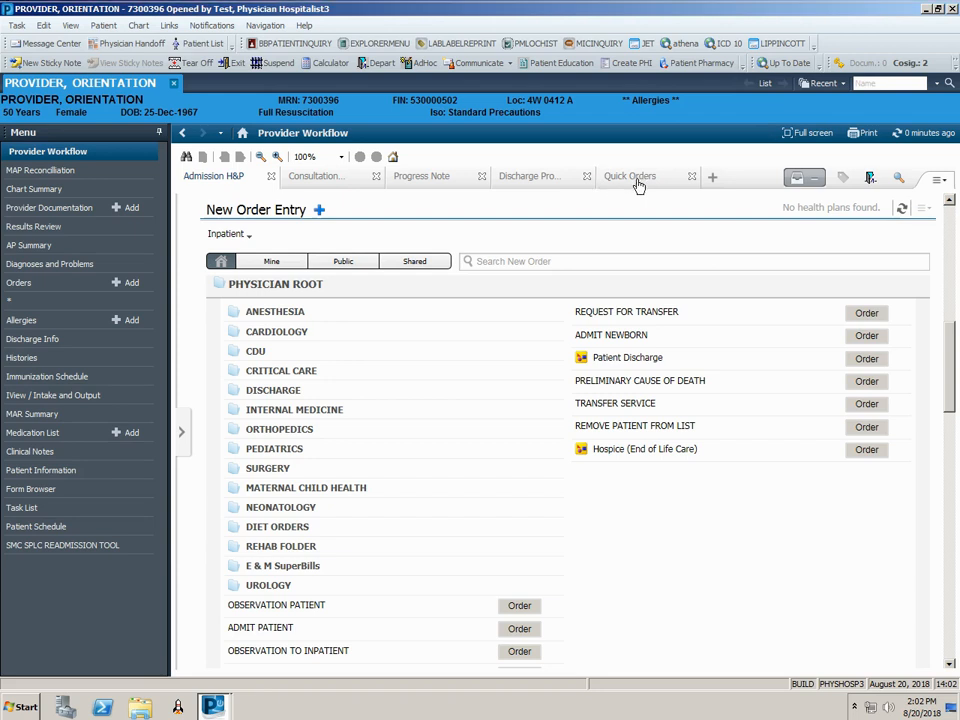
Add famotidine 20 mg, Route: Oral, q12hrs, Tab from the common medications in Quick Orders.
click(638, 178)
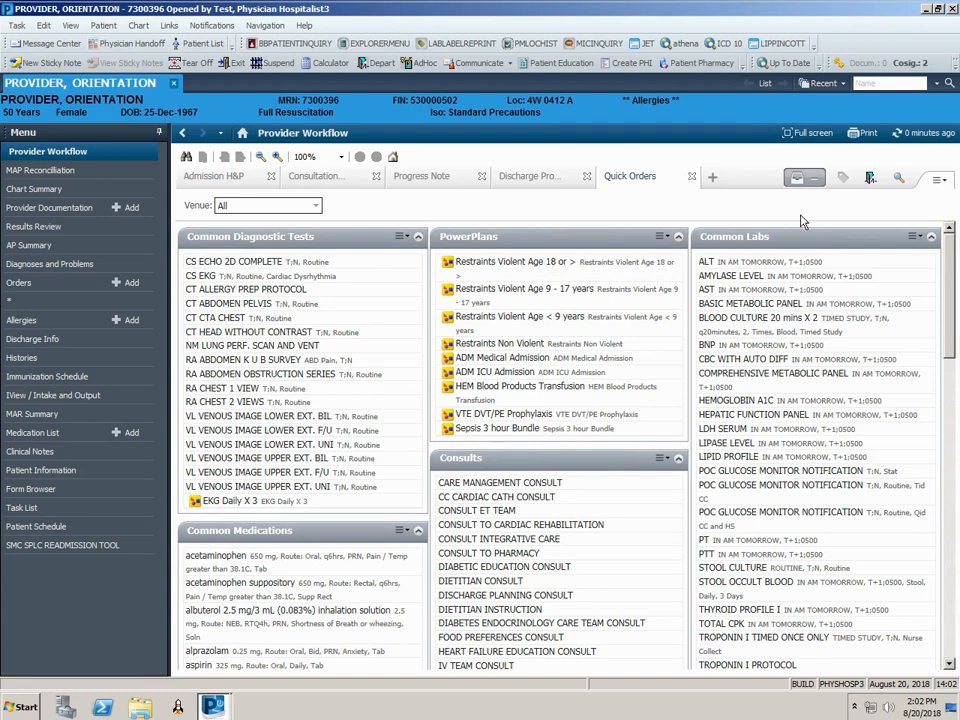
drag(952, 270, 950, 376)
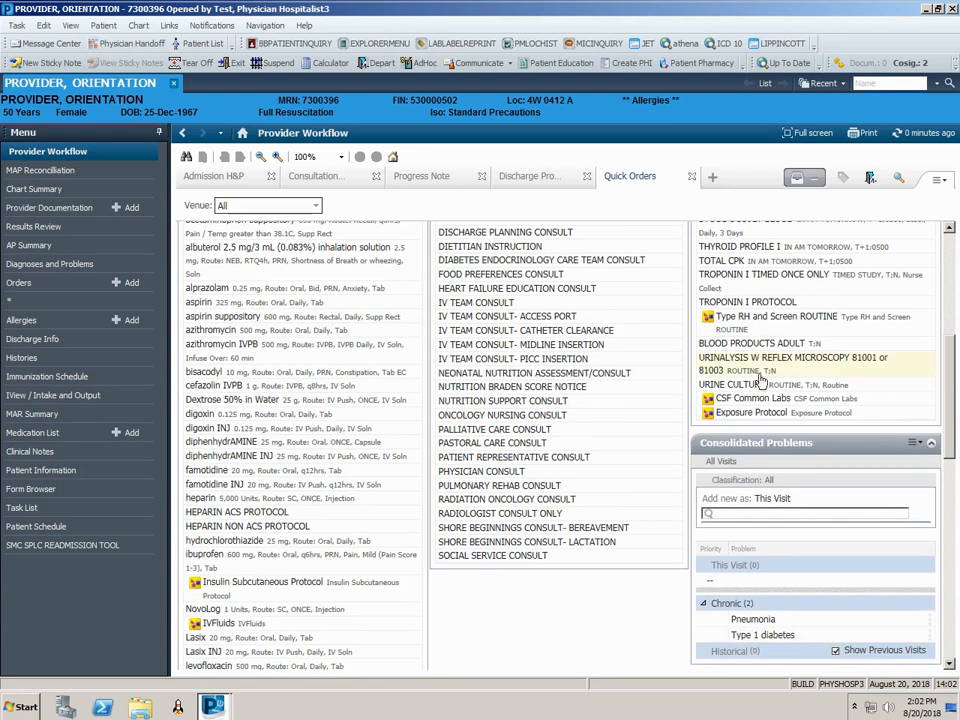
click(232, 471)
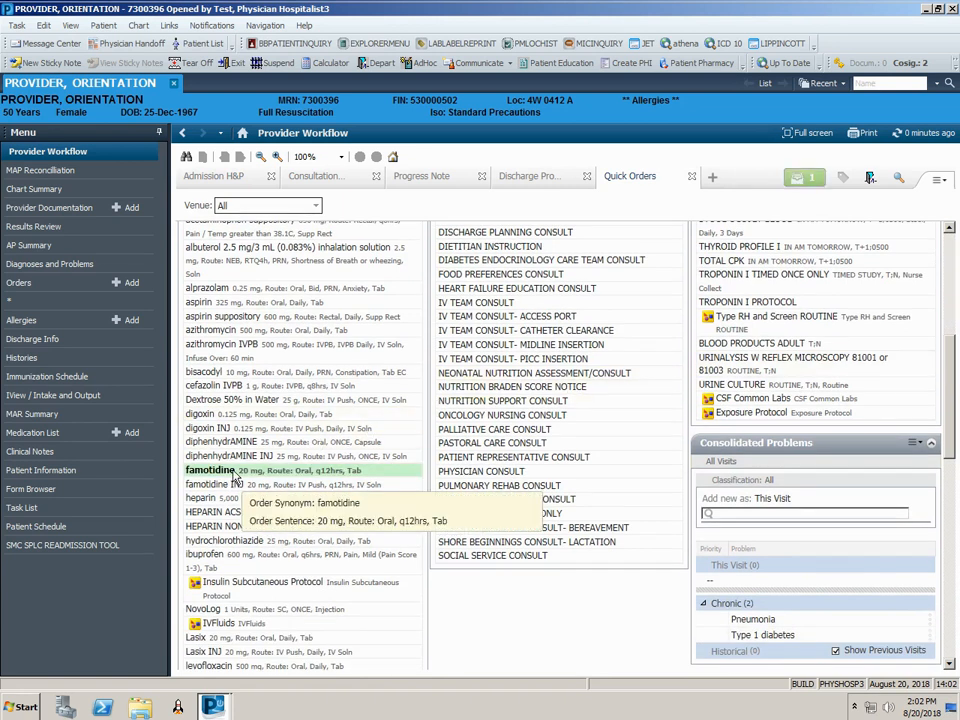
Open the pending famotidine order for modification and set its pharmacy order priority to NOW.
click(812, 182)
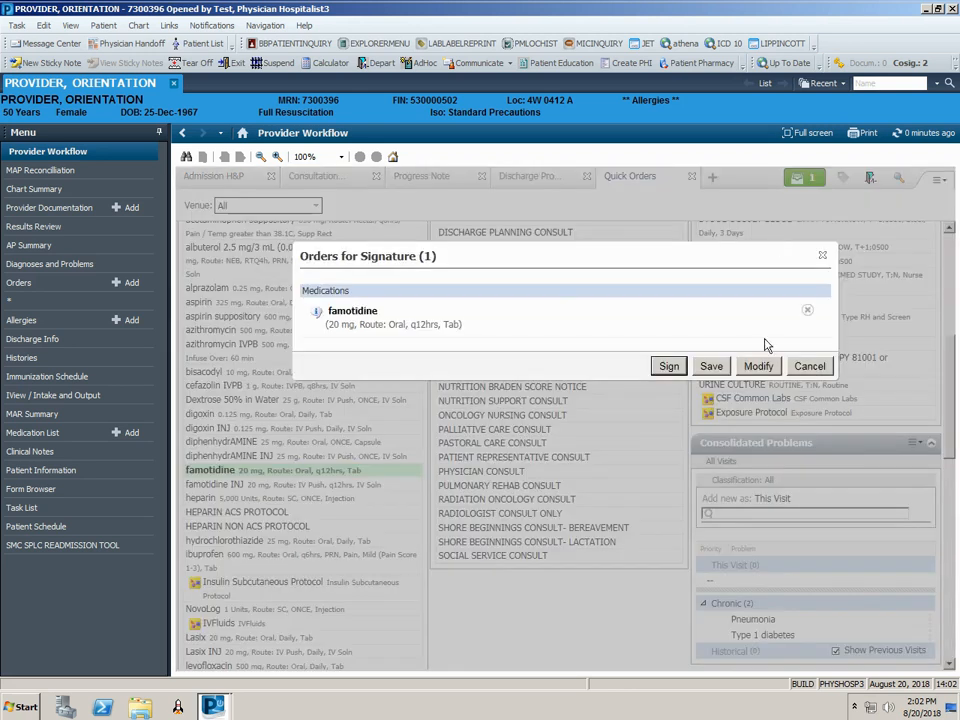
click(759, 366)
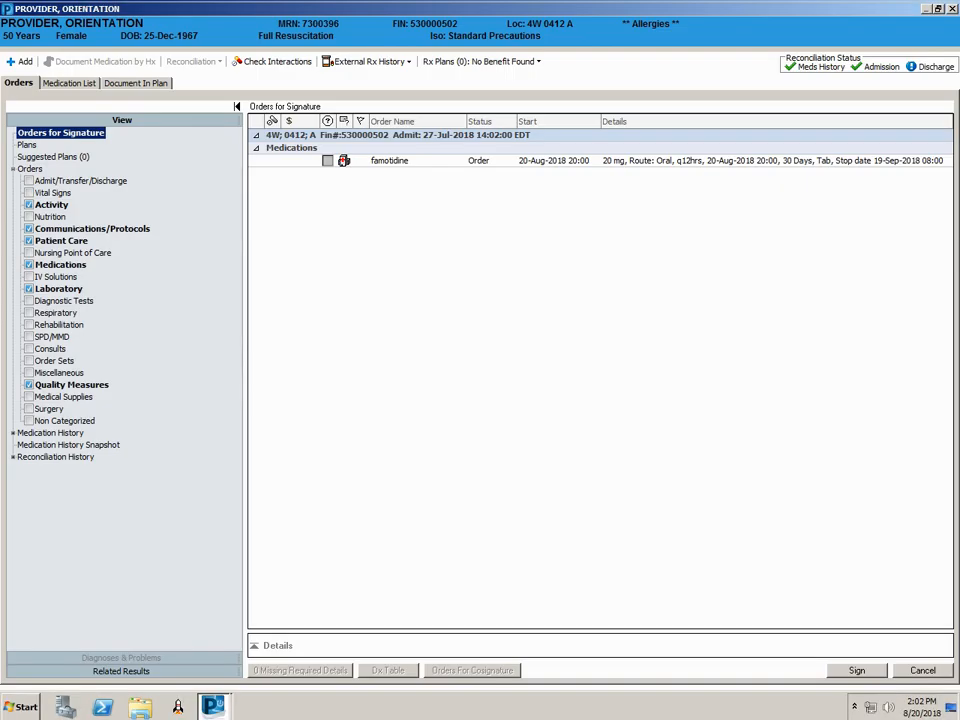
click(681, 161)
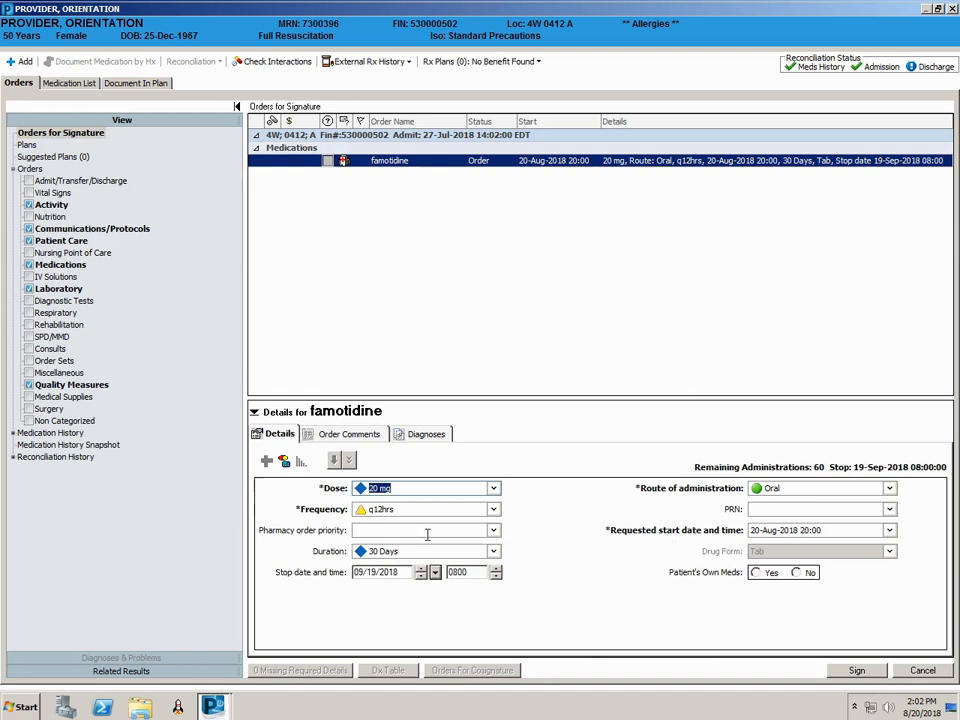
click(493, 530)
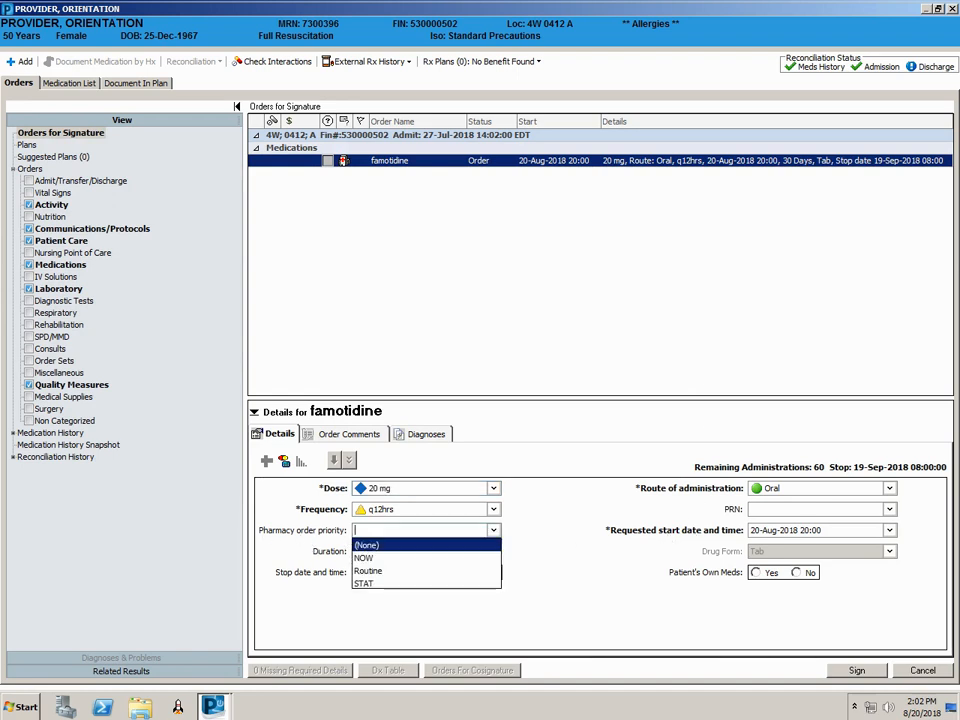
click(363, 558)
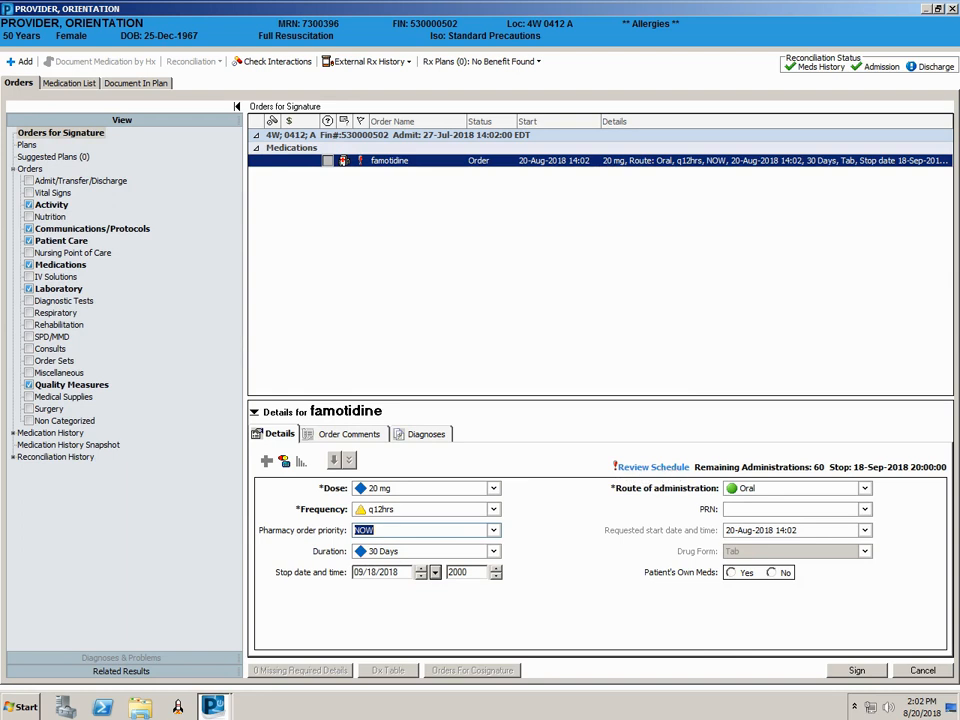
Review the famotidine schedule, skip the next administration on 08/20/2018 at 2000, and sign the order.
click(660, 467)
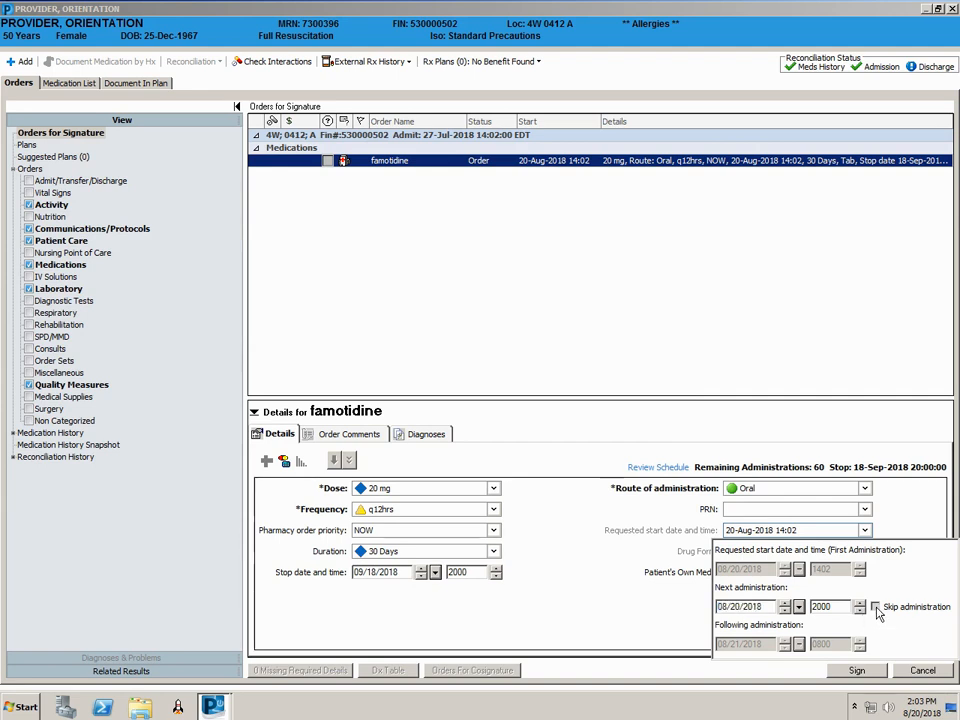
click(875, 607)
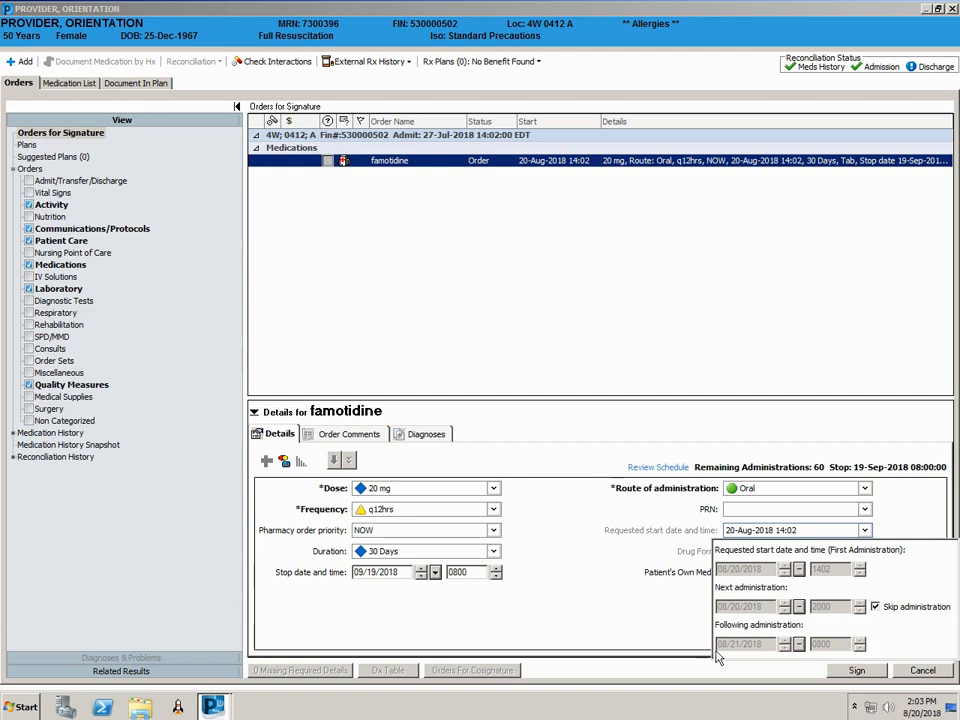
click(854, 674)
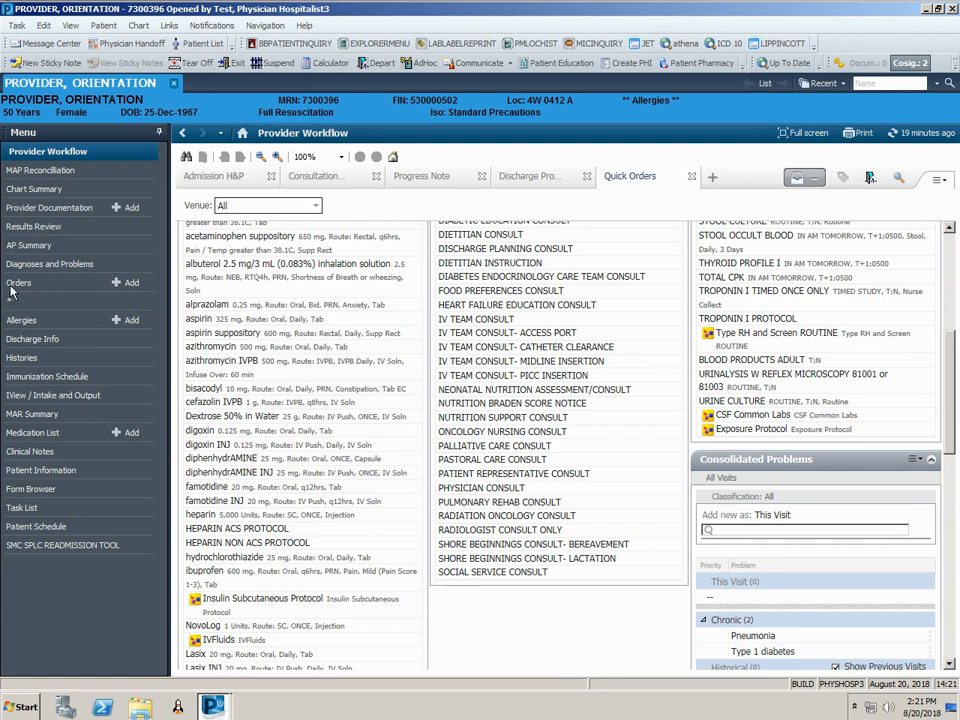
Search the inpatient order catalog for "dopam" and add the DOPamine 800mg/D5W 250mL DRIP order.
click(131, 285)
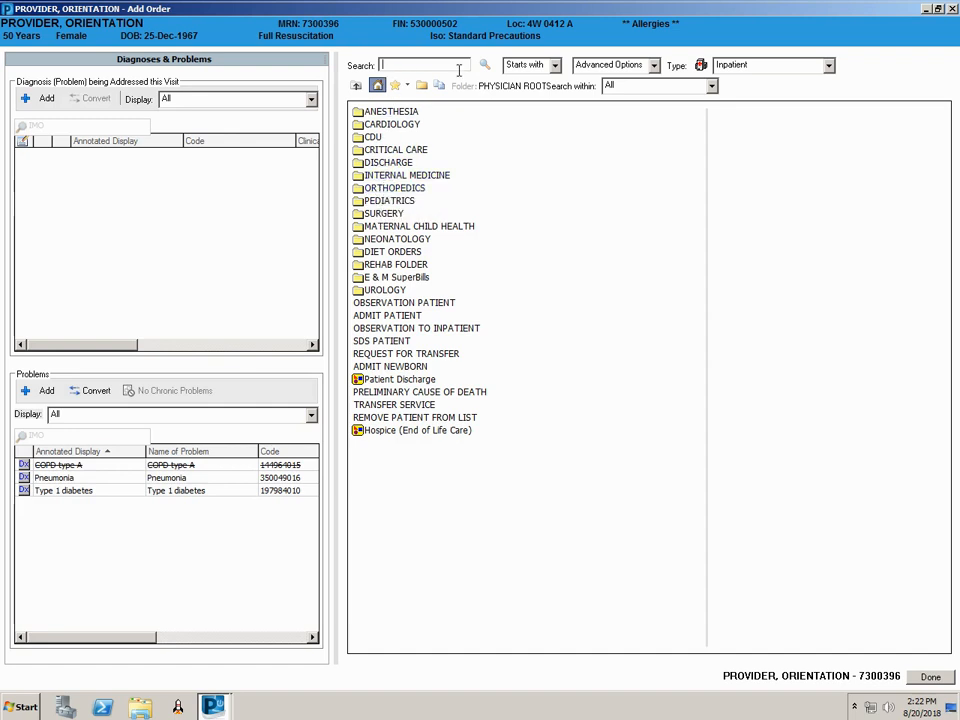
click(555, 66)
click(524, 96)
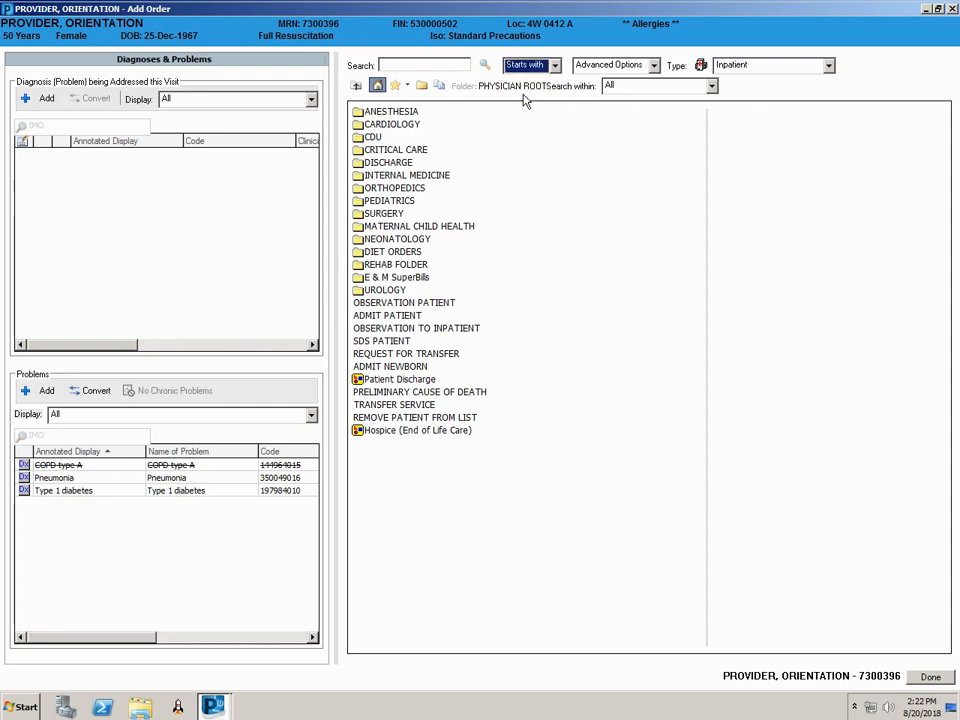
click(410, 65)
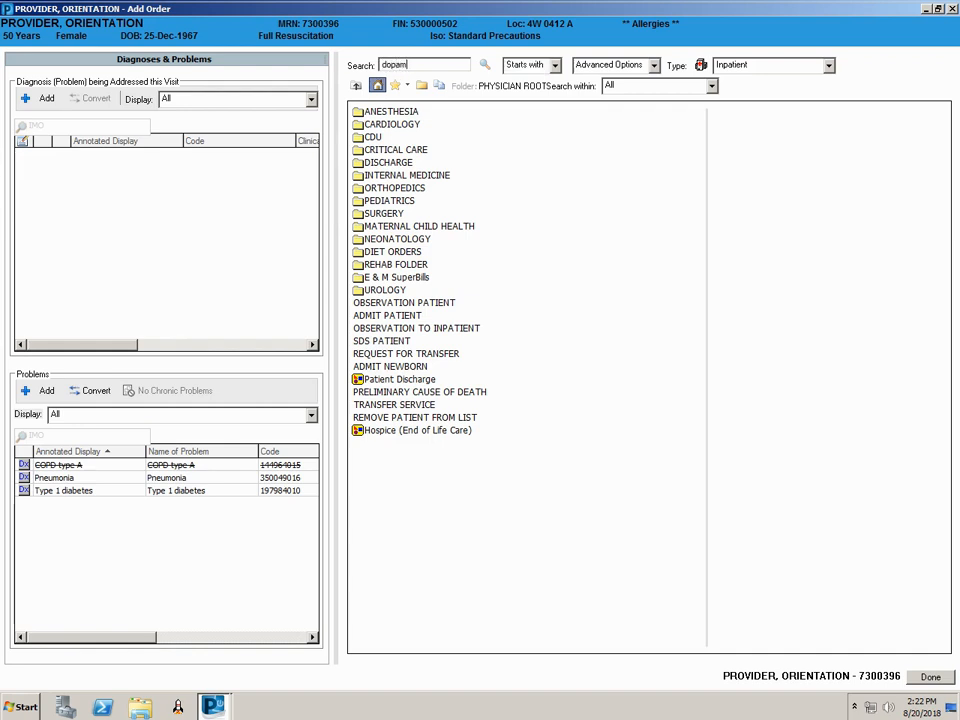
key(Return)
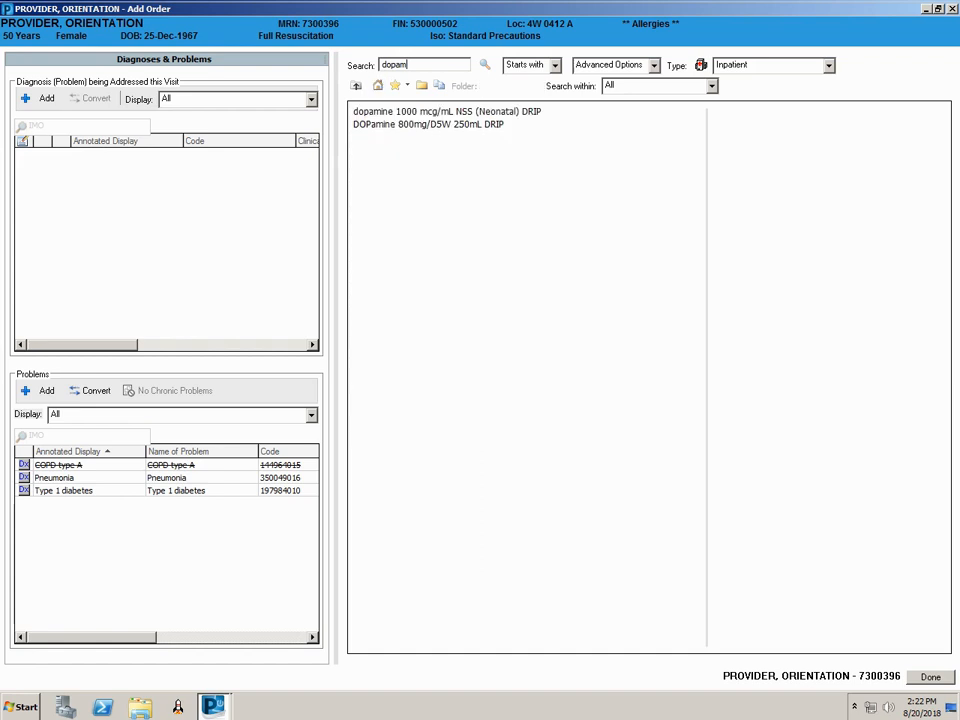
click(395, 126)
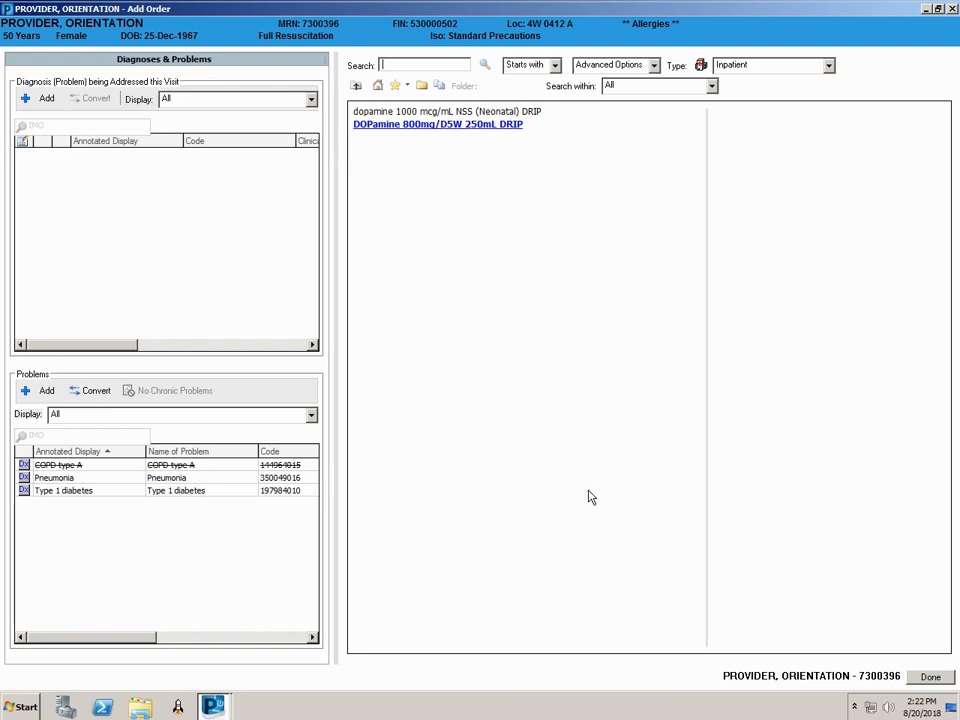
click(929, 677)
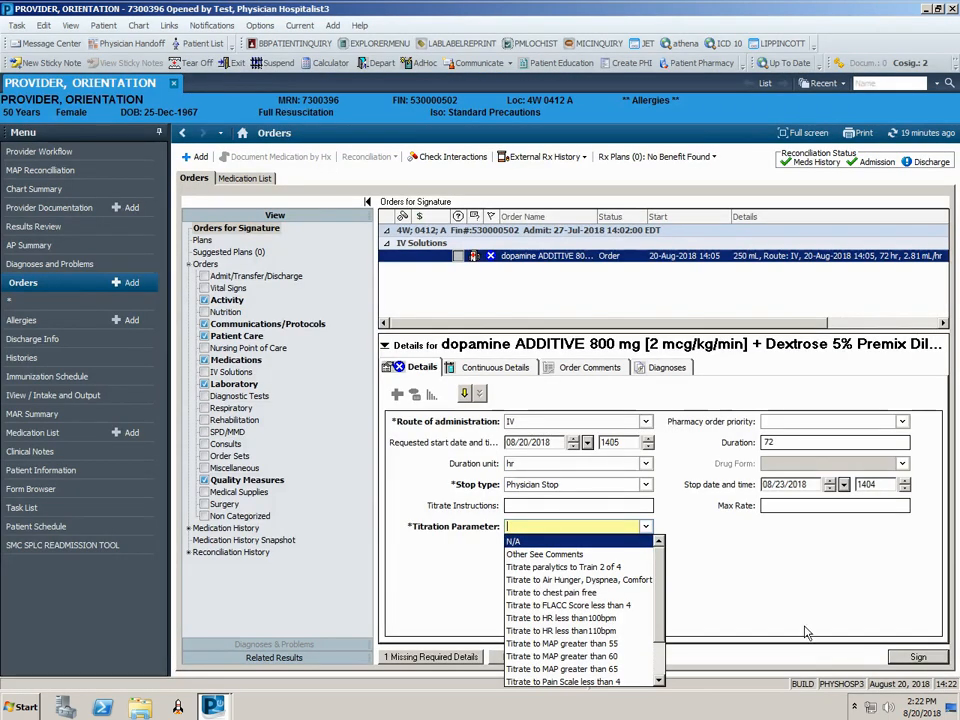
Set the dopamine drip's titration parameter to "Titrate to MAP greater than 55".
click(743, 571)
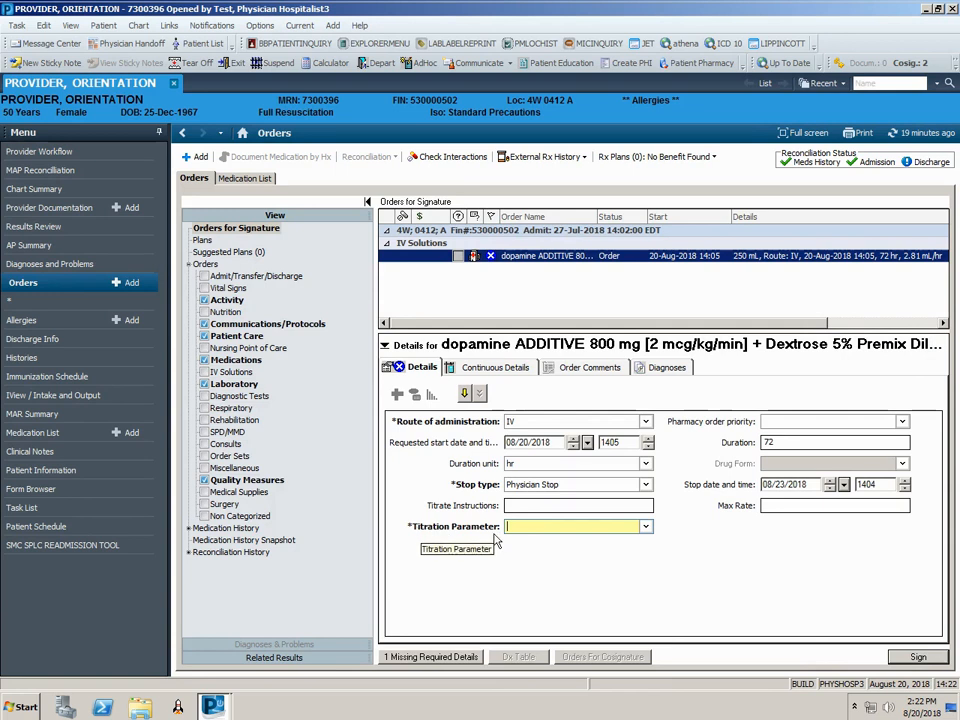
click(645, 527)
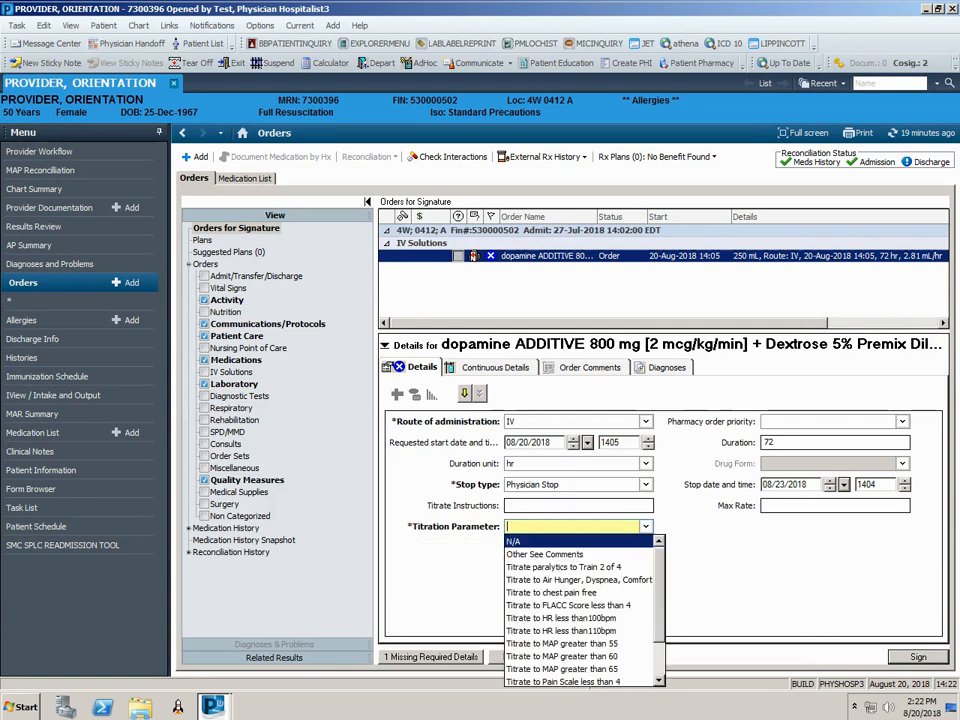
click(568, 644)
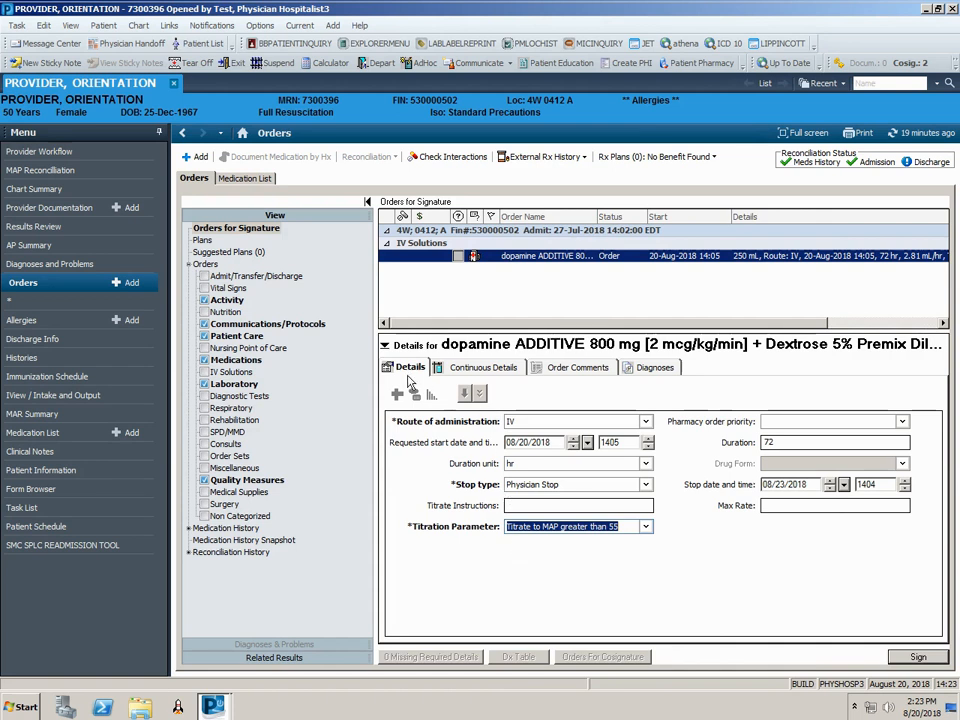
Set the weight in the dopamine drip's continuous details to 76 kg, sign the order and refresh the orders list.
click(484, 368)
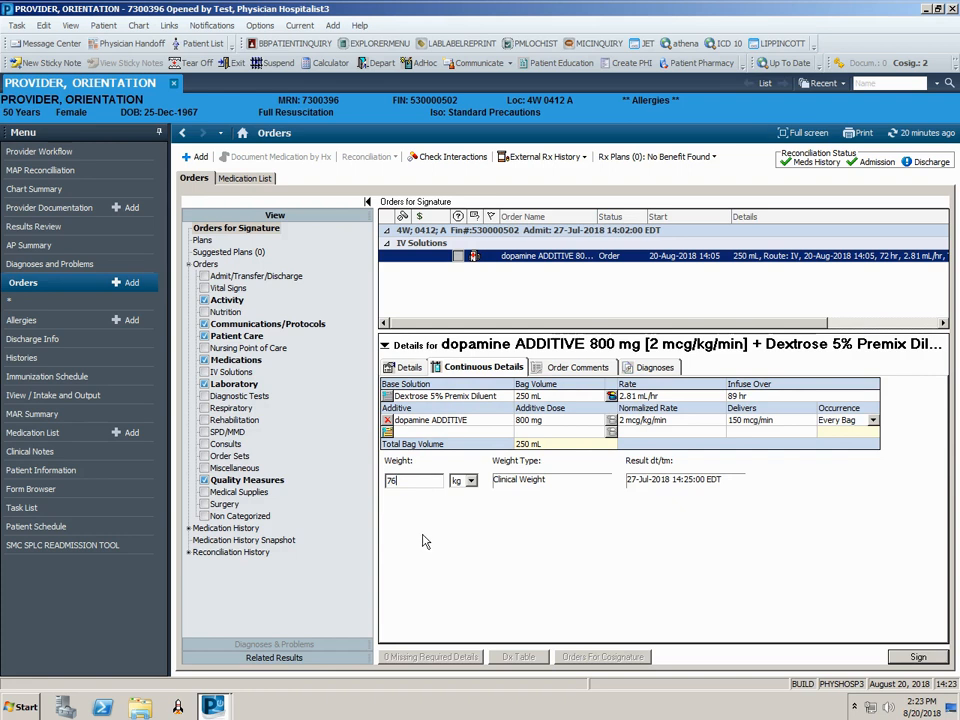
click(638, 399)
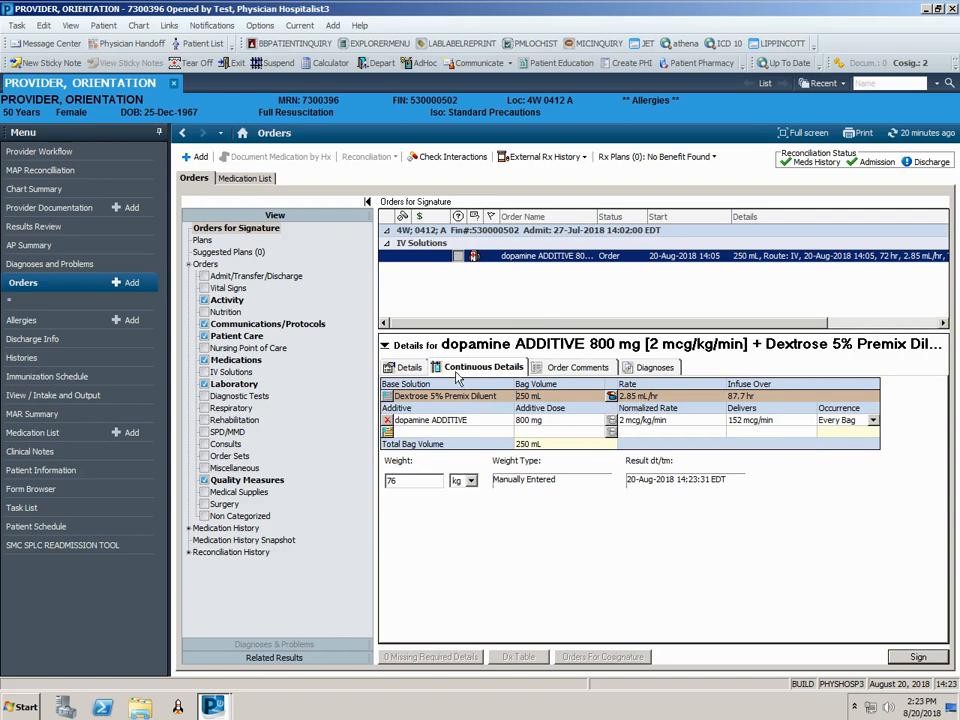
click(916, 657)
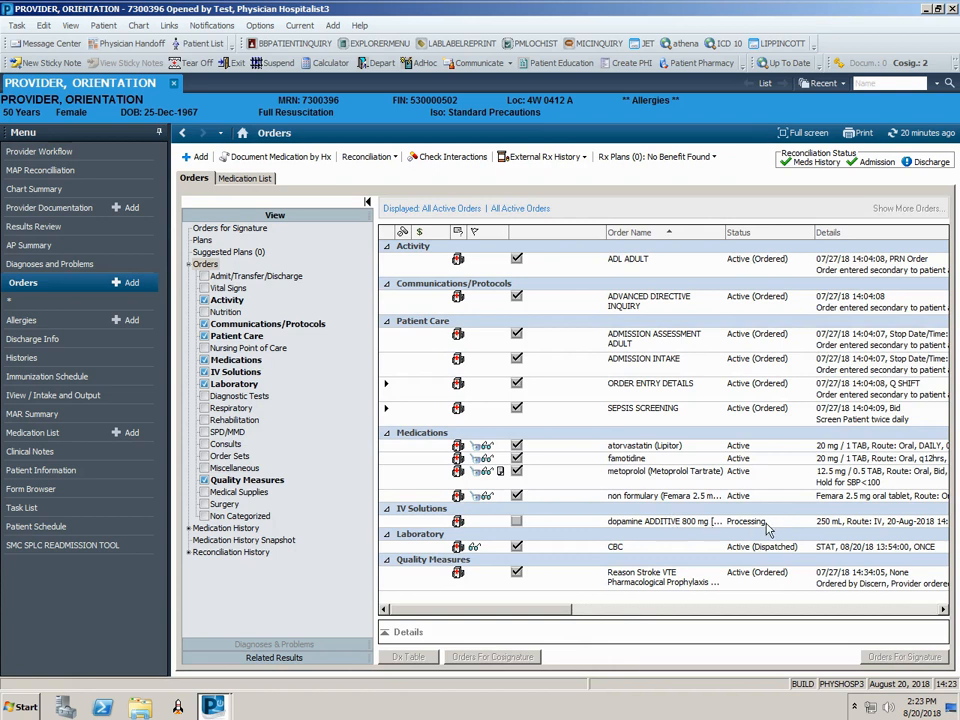
click(928, 133)
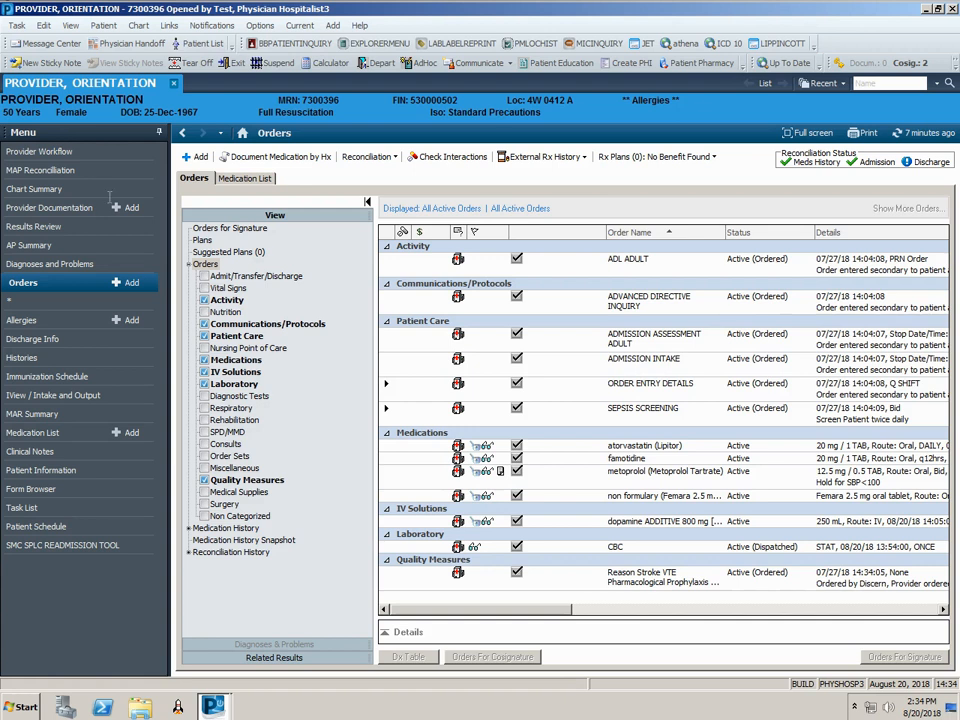
Search for "penici" and add penicillin V potassium with the order sentence 250 mg, Route: Oral, q6hrs, Tab.
click(131, 283)
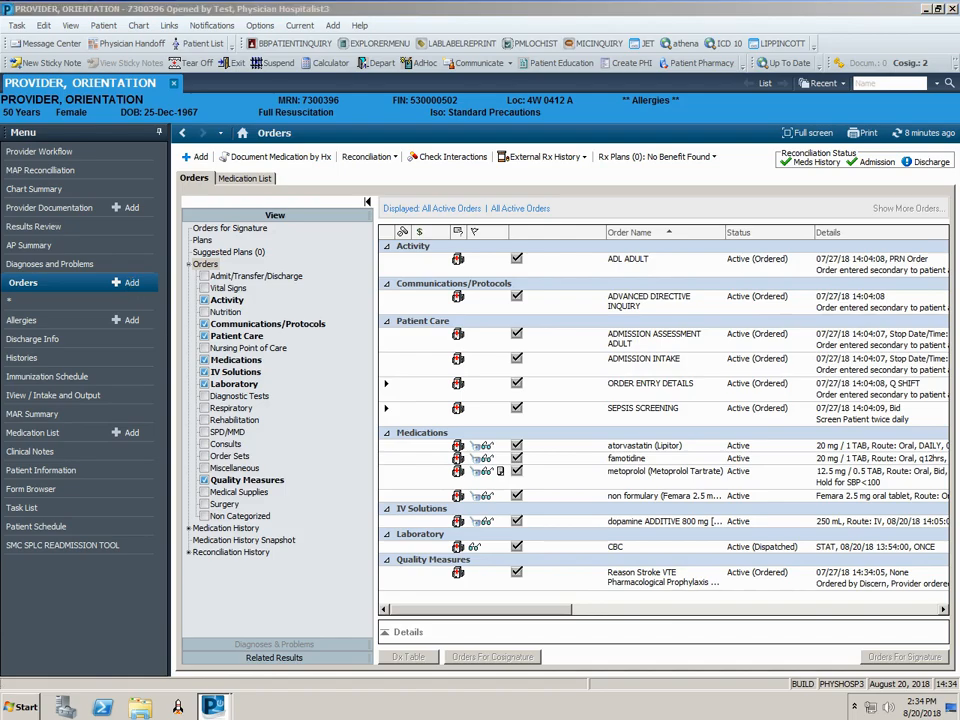
text(penici)
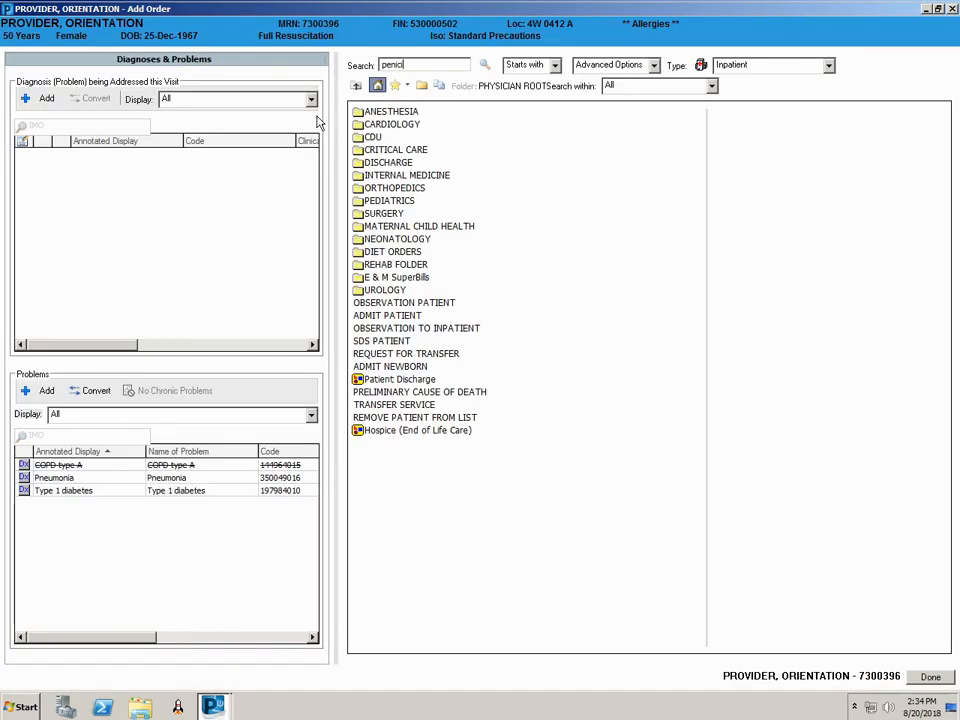
key(Return)
click(406, 151)
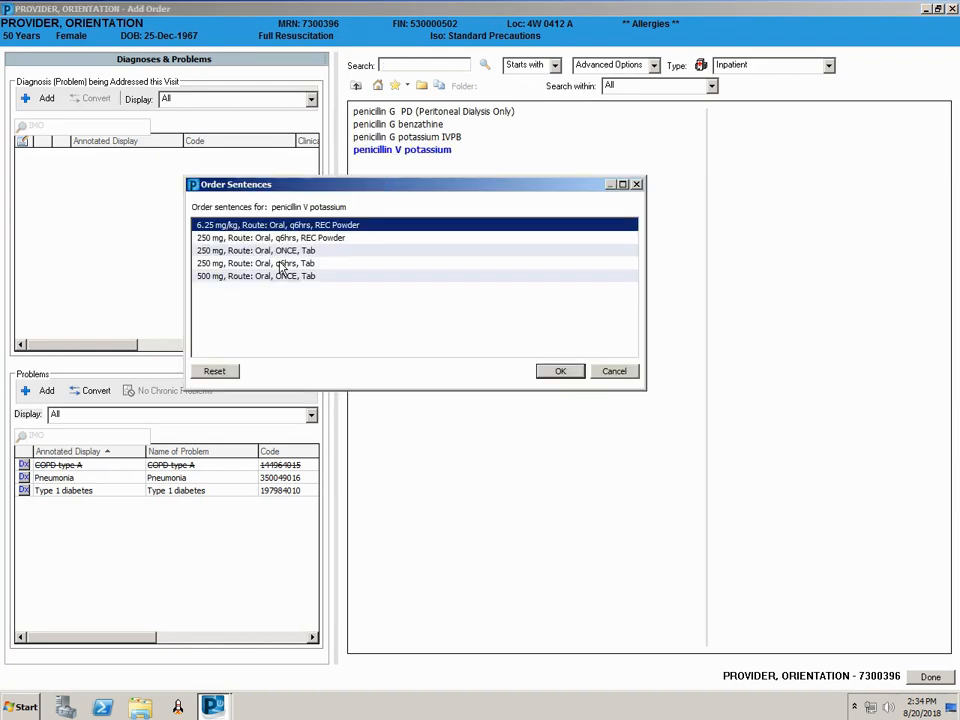
click(283, 263)
click(560, 371)
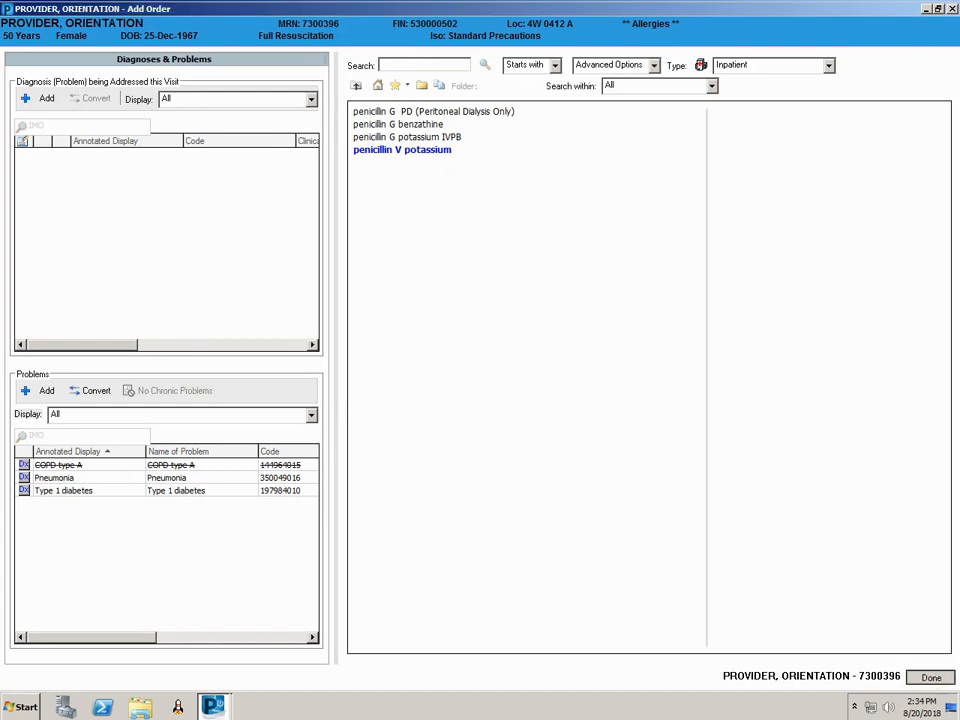
click(931, 678)
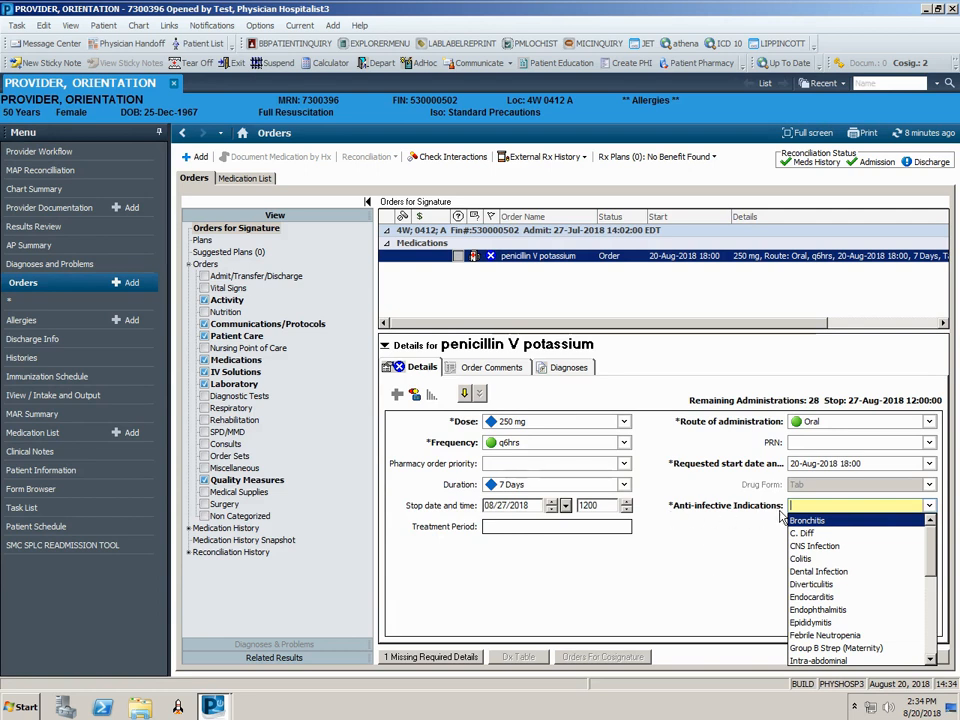
Set the penicillin order's anti-infective indication to Diverticulitis and sign the order.
click(800, 586)
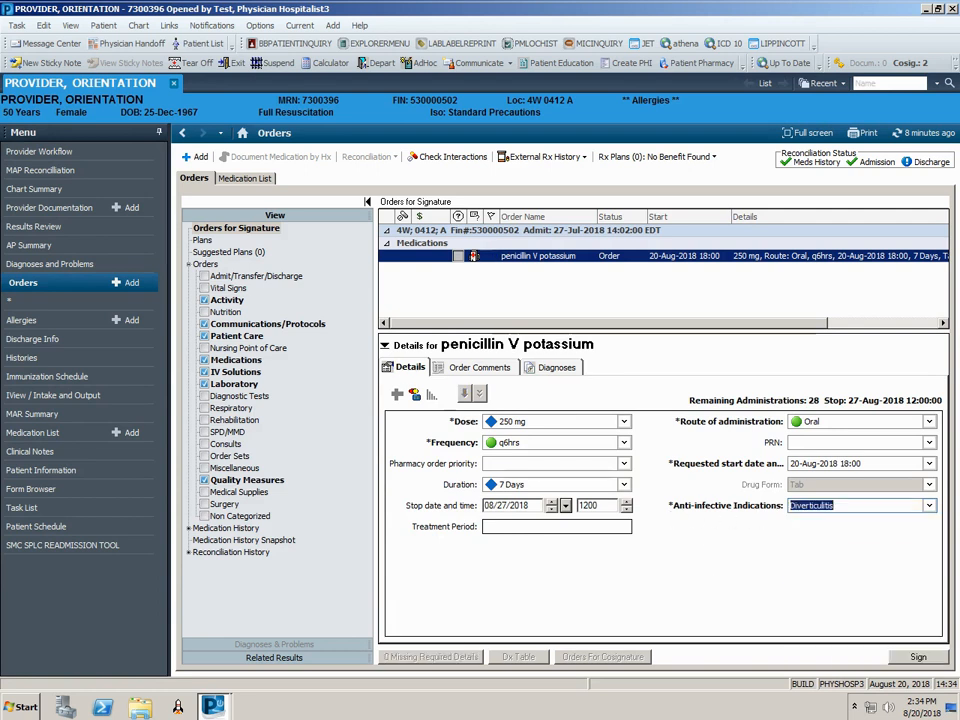
click(914, 660)
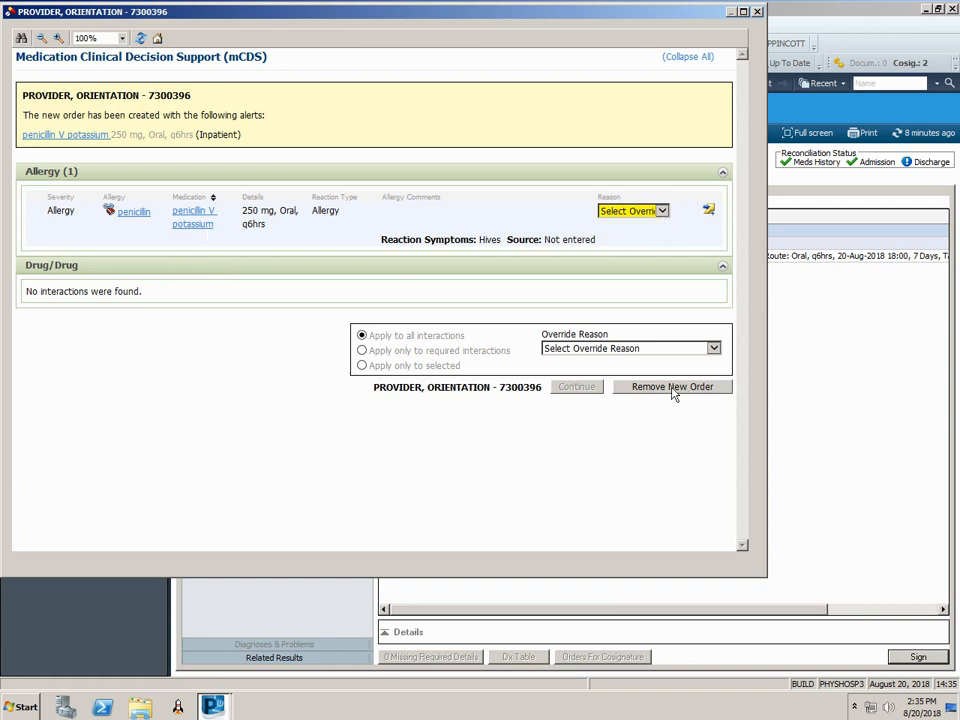
Override the penicillin allergy alert with the reason "Physician override", continue with the order and refresh the orders list.
click(660, 211)
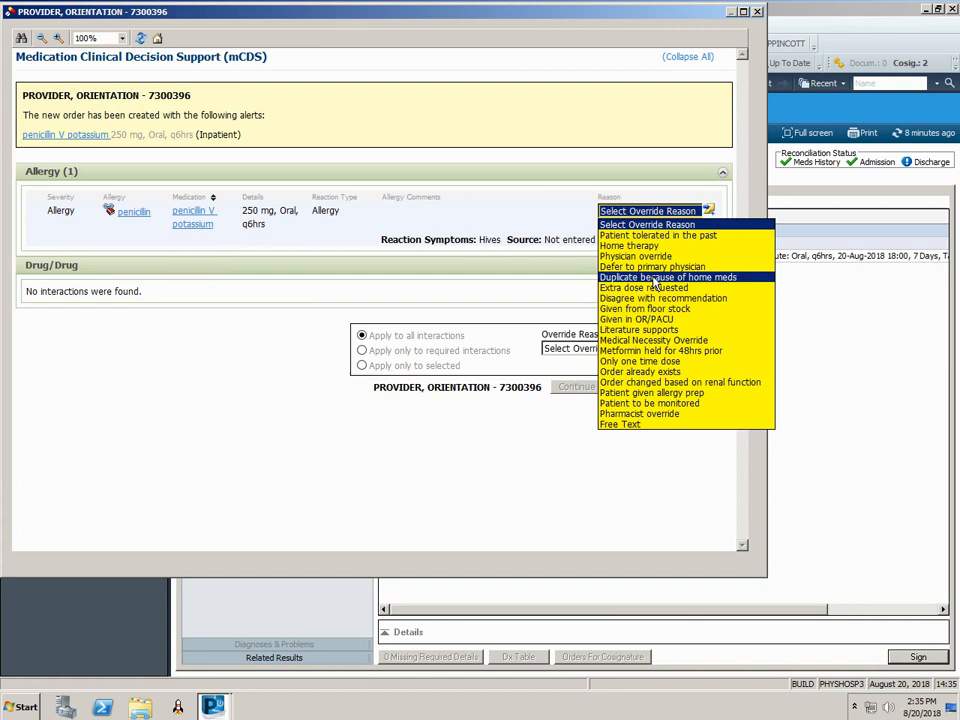
click(655, 257)
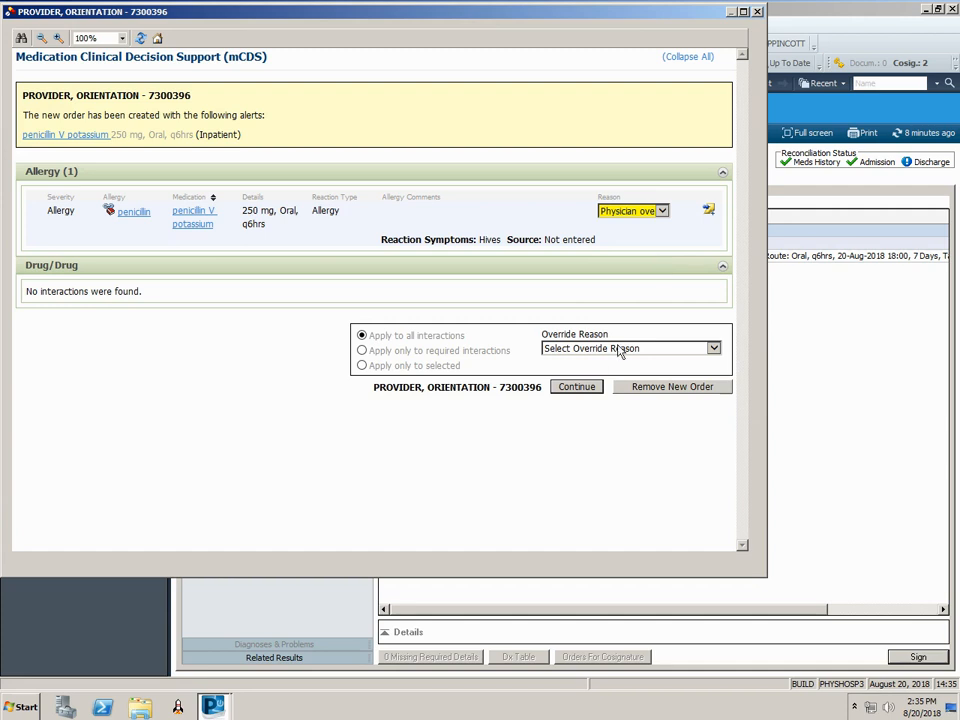
click(592, 391)
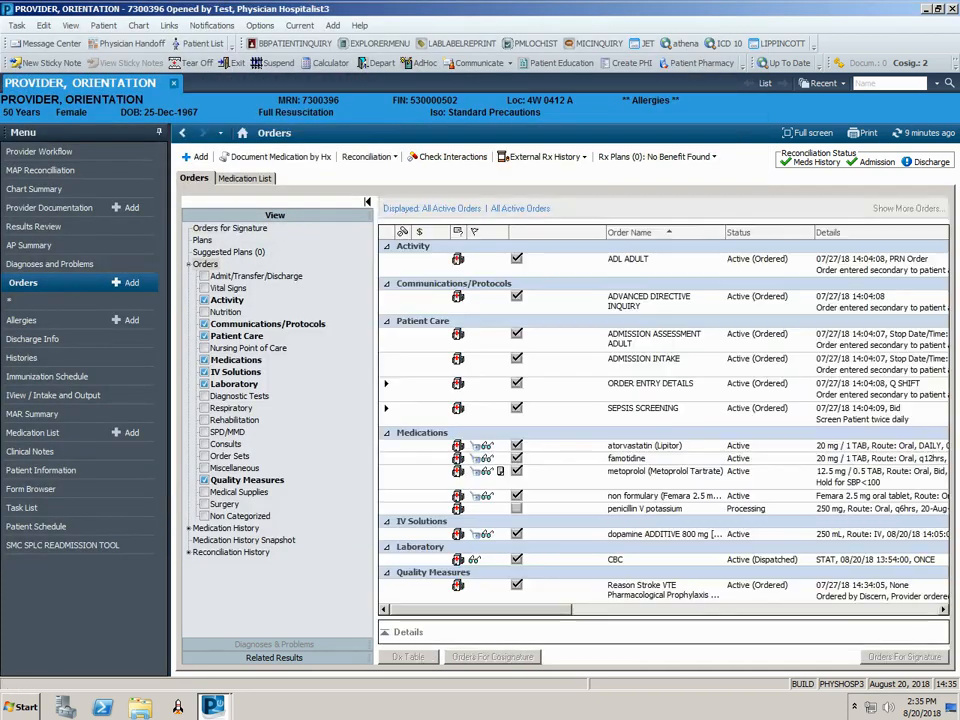
click(925, 132)
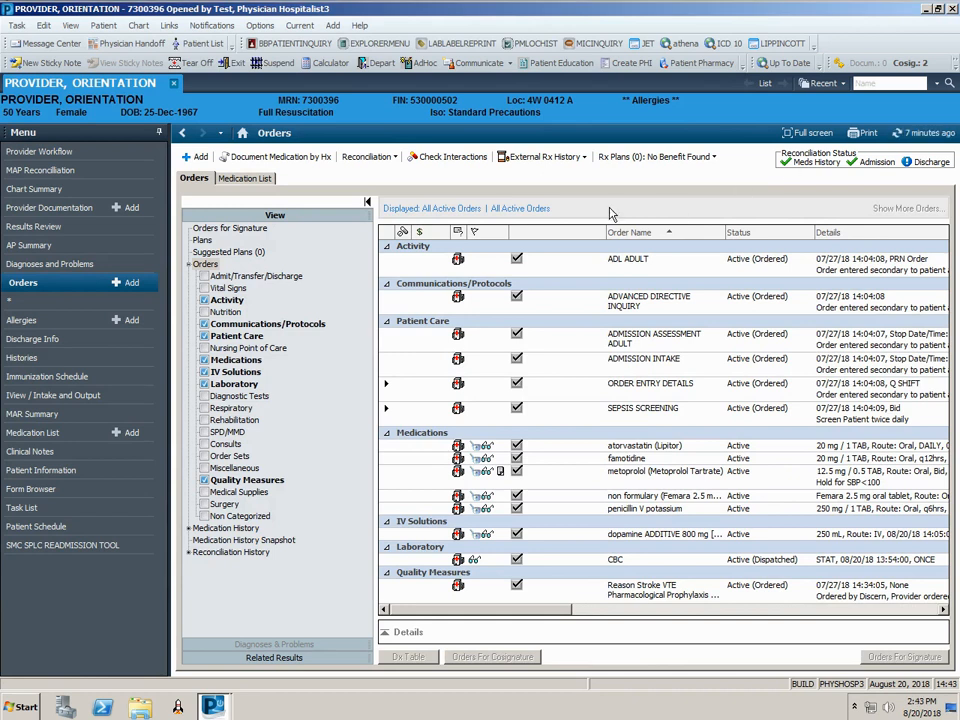
Search for "bmp" and add the BMPN lab order with the order sentence ROUTINE, T;N.
click(131, 284)
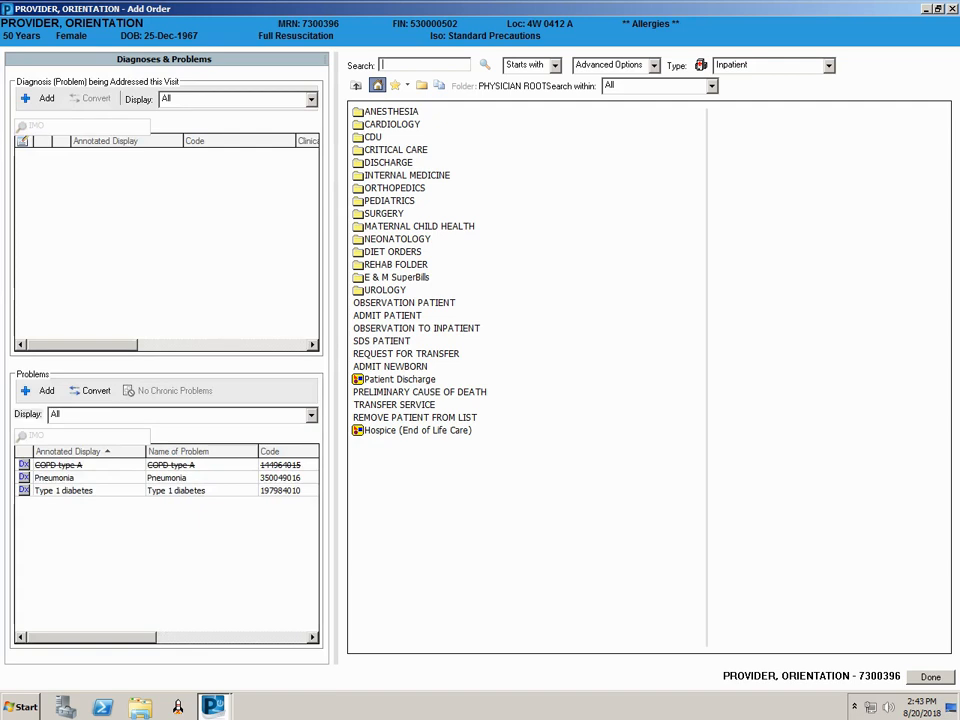
text(bmp)
click(378, 111)
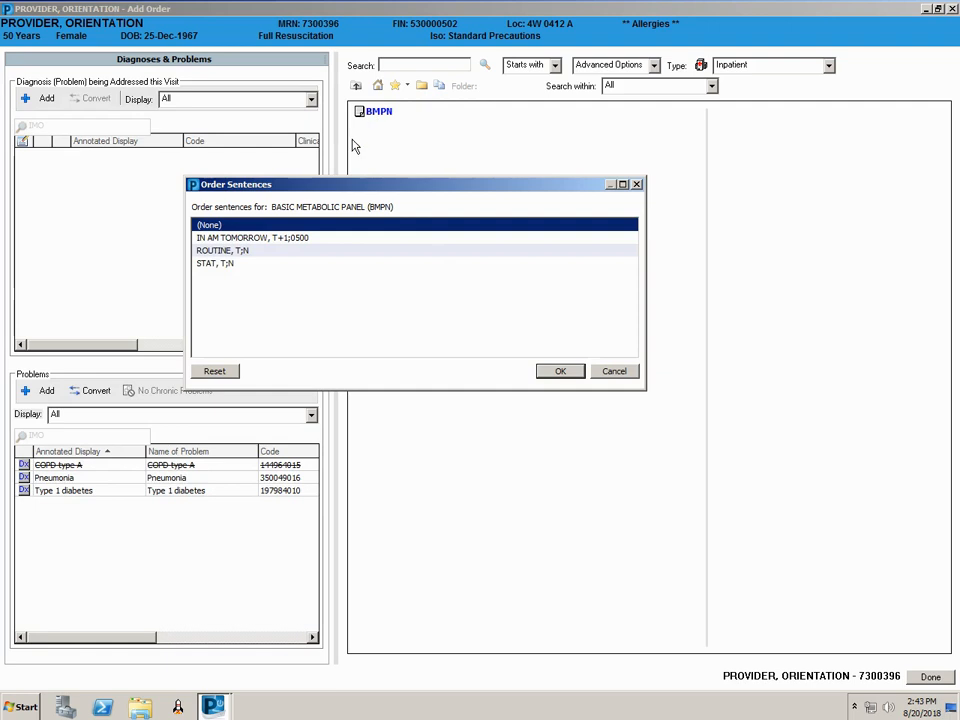
click(222, 251)
click(561, 371)
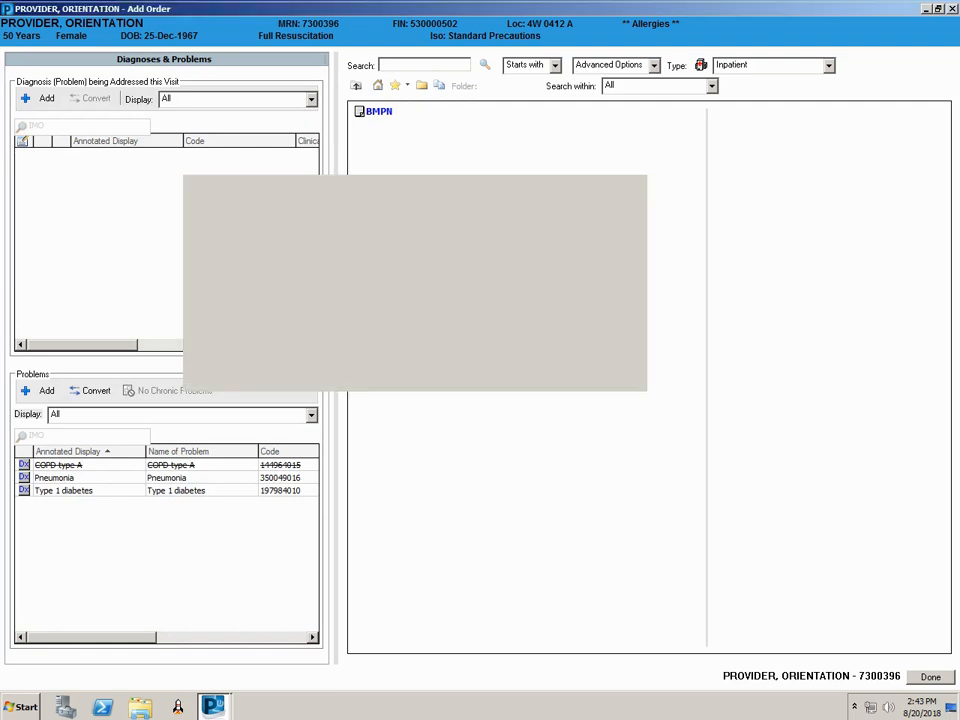
click(936, 682)
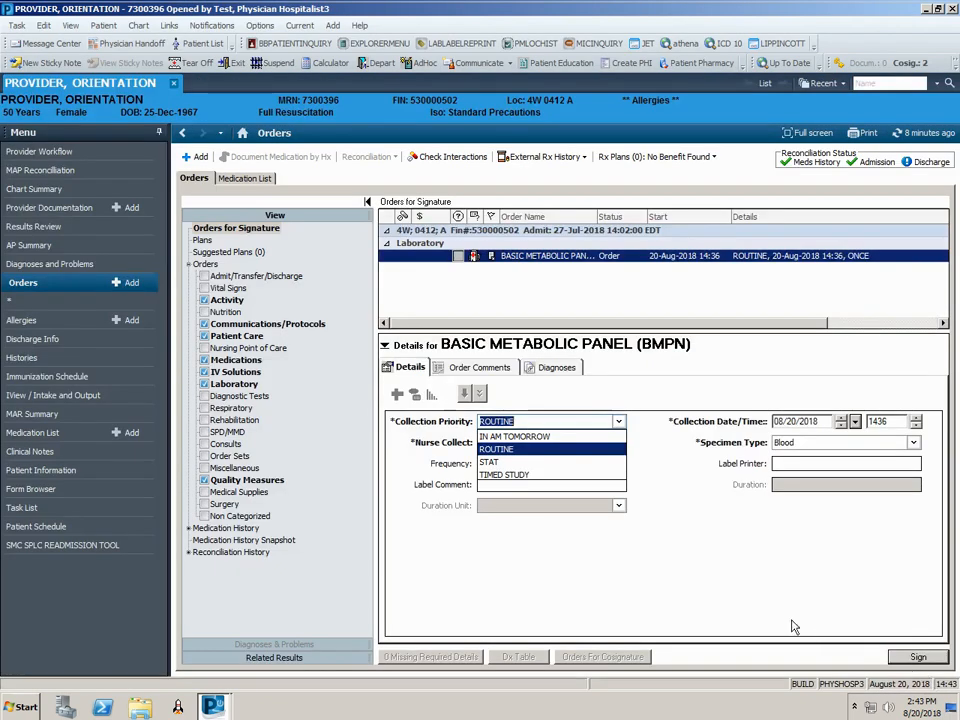
Save the pending basic metabolic panel order as a favorite in a new Favorites folder named "Labs".
right_click(630, 257)
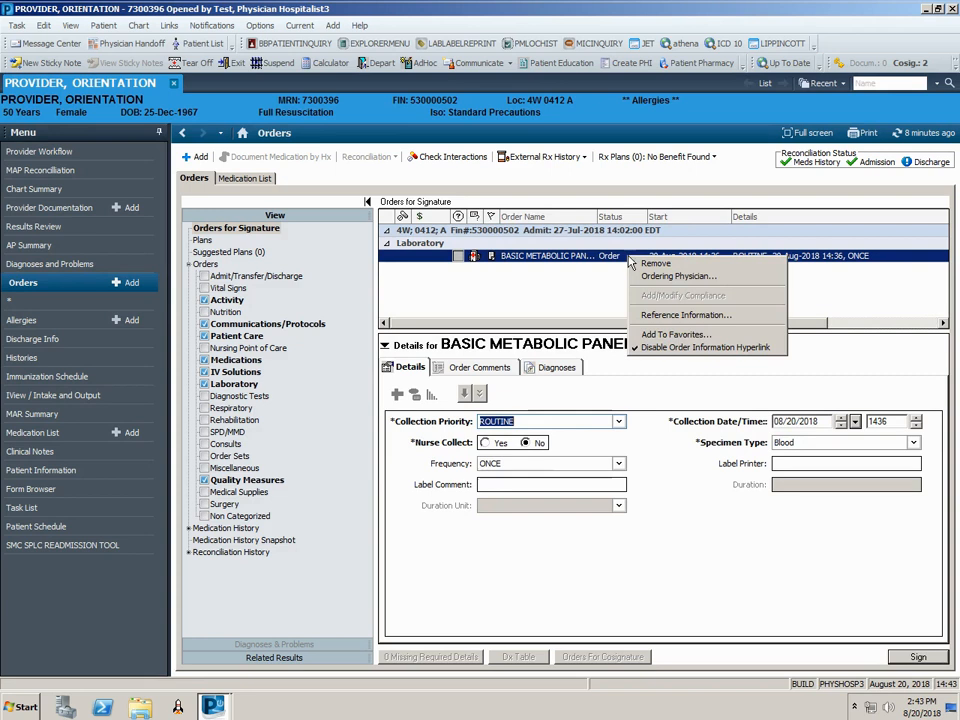
click(650, 336)
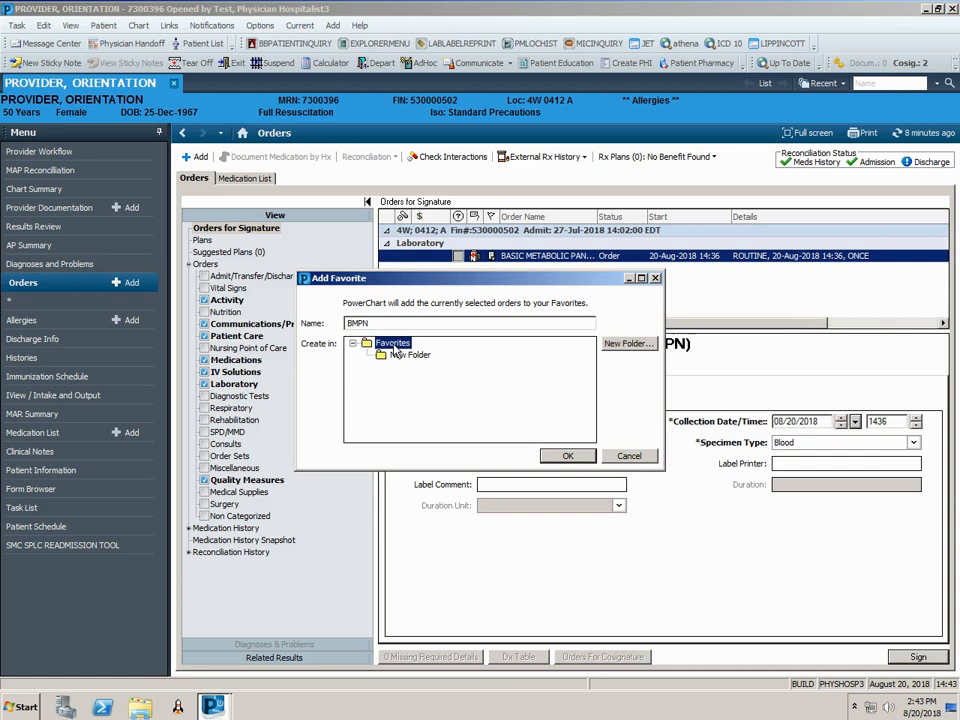
click(629, 344)
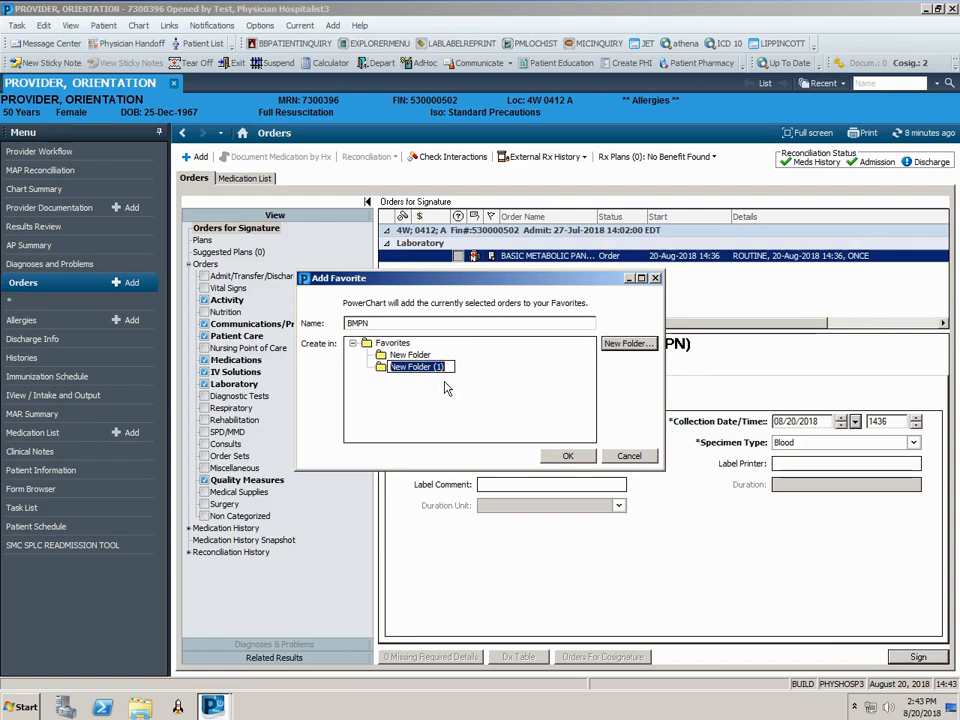
text(Lab)
text(el)
key(Return)
click(567, 455)
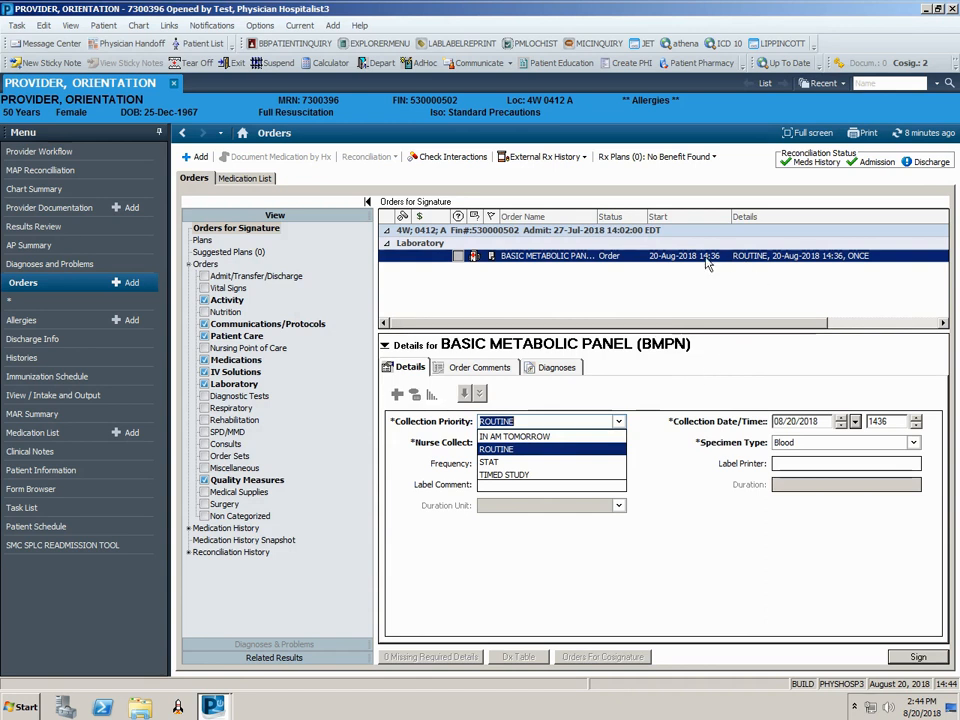
Remove the unsigned basic metabolic panel order from the orders for signature.
right_click(621, 262)
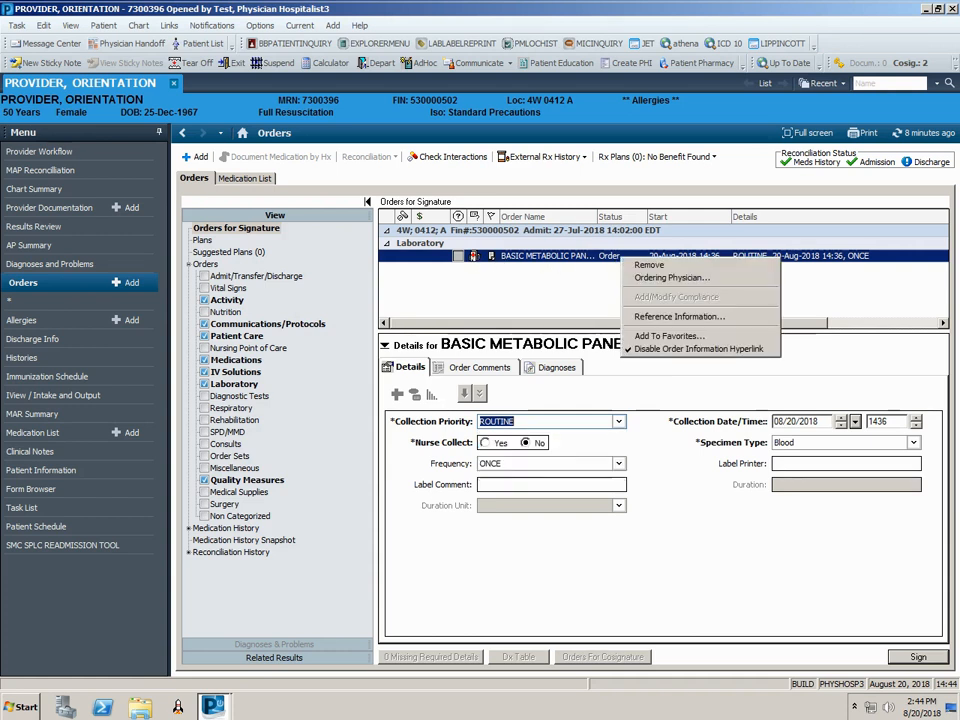
click(645, 266)
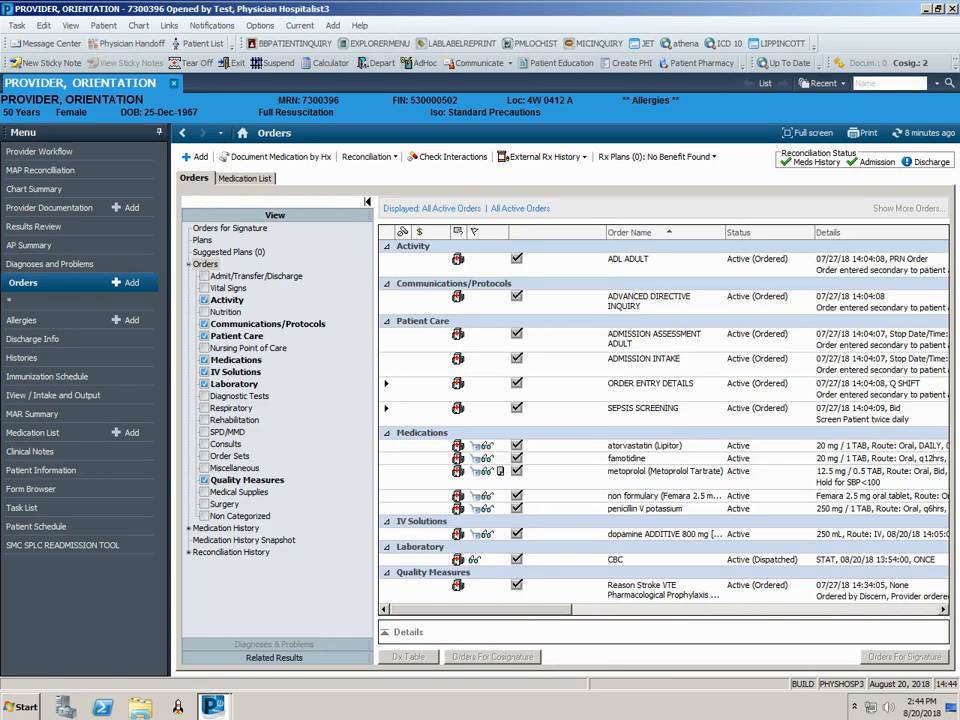
Start a new order entry and open the Labs folder in the order favorites.
click(131, 284)
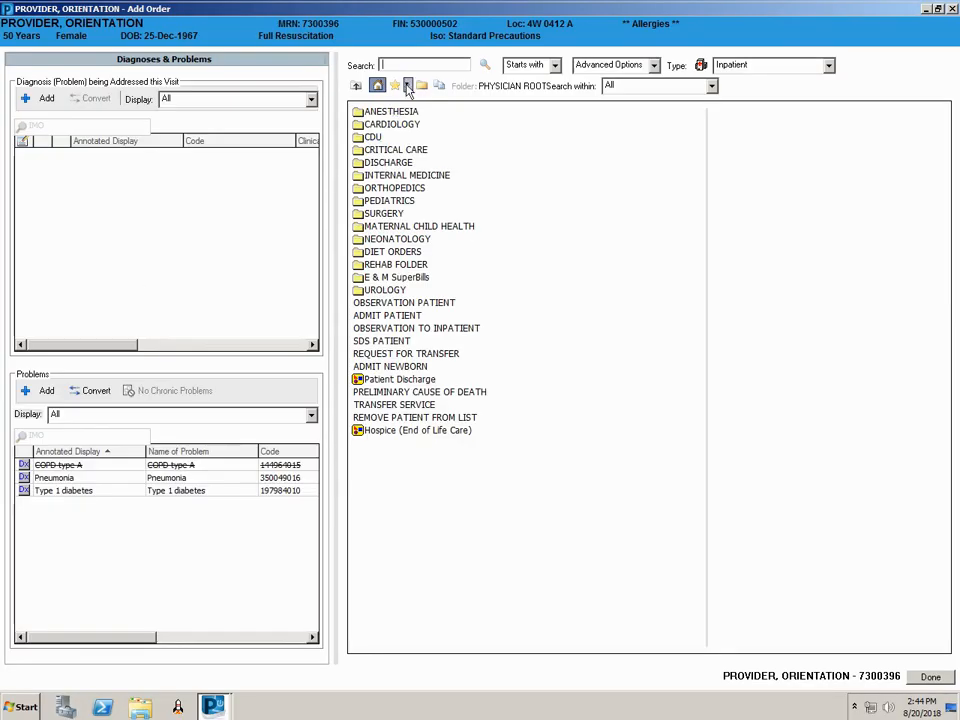
click(395, 86)
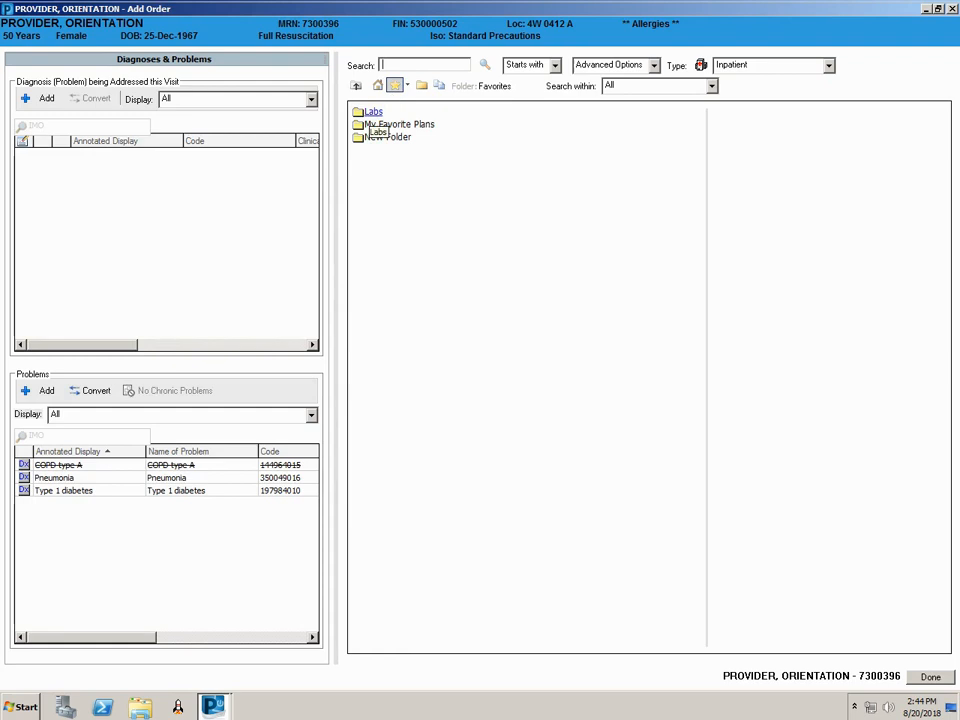
click(372, 113)
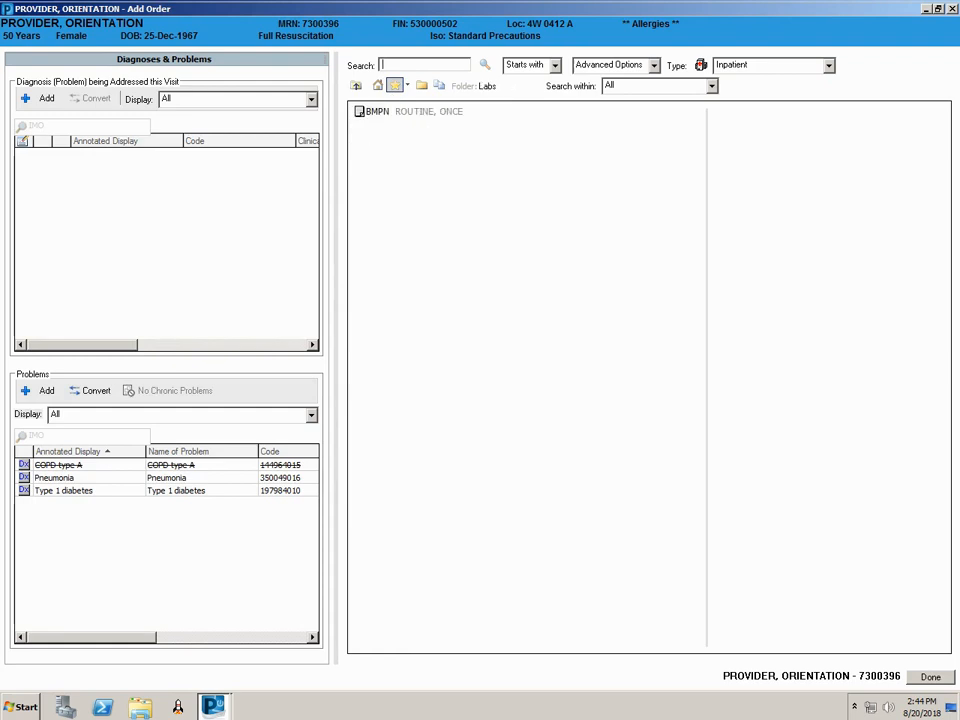